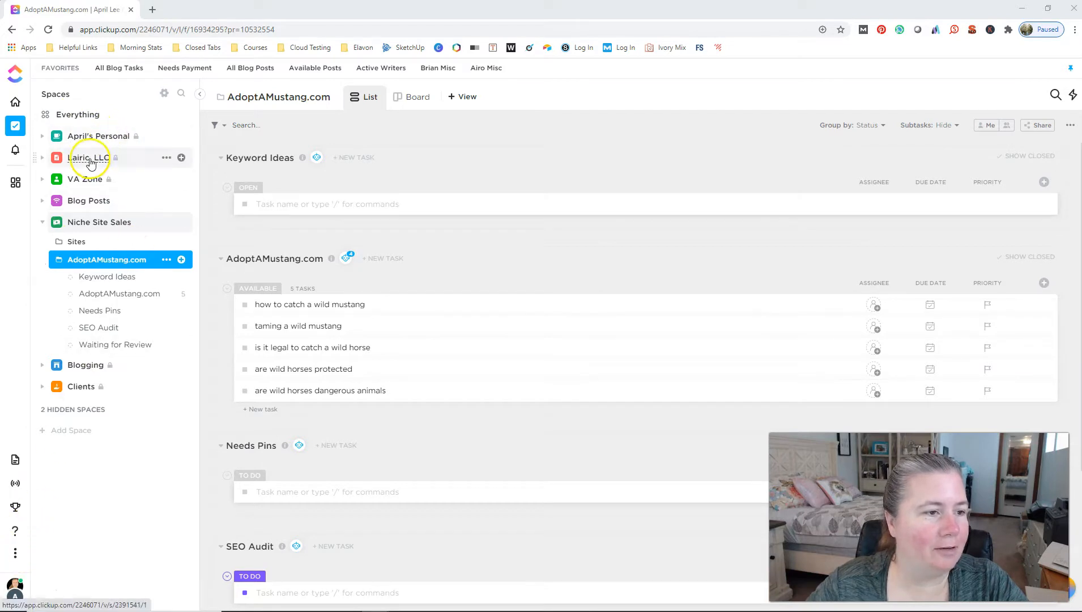
click(88, 226)
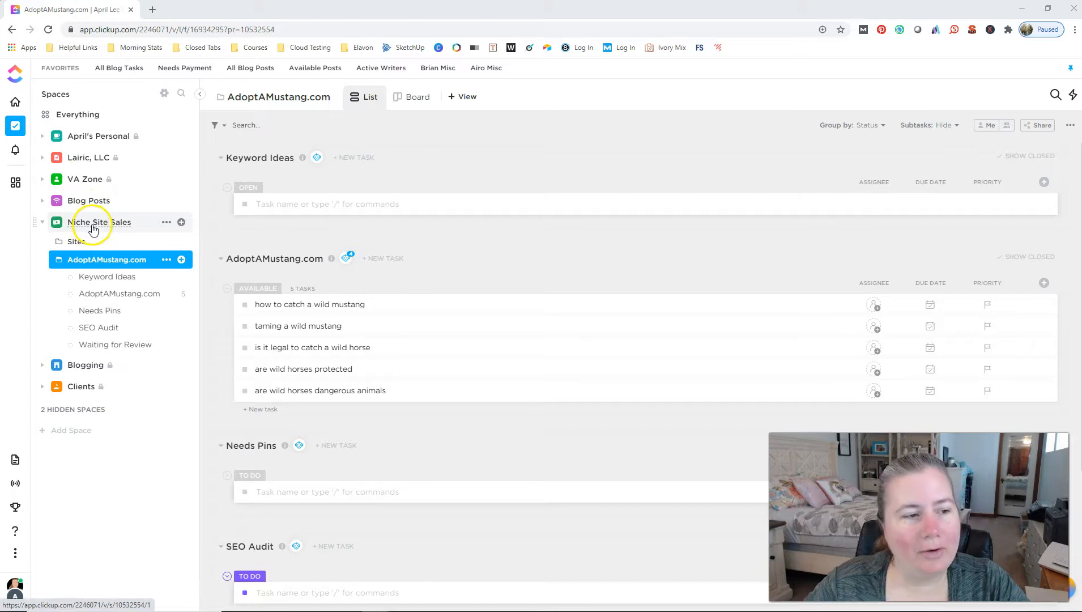
click(67, 262)
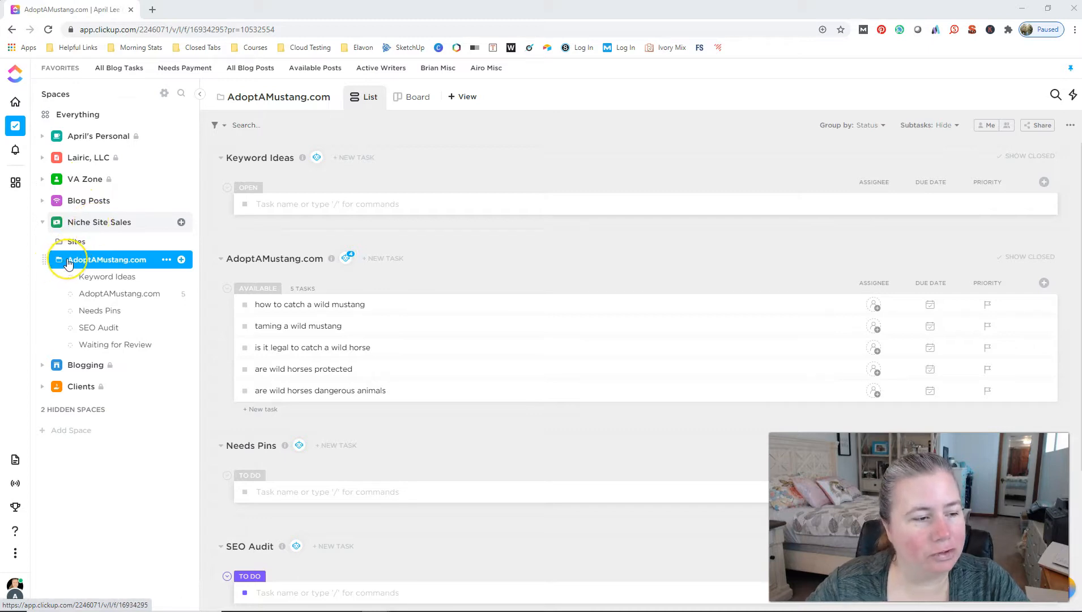
click(68, 261)
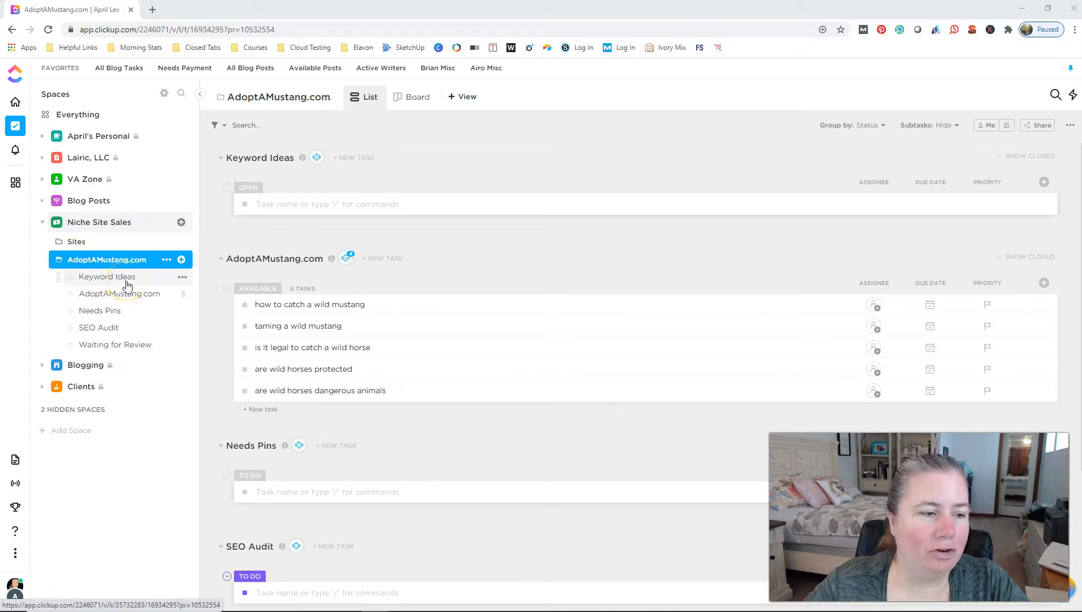
click(119, 263)
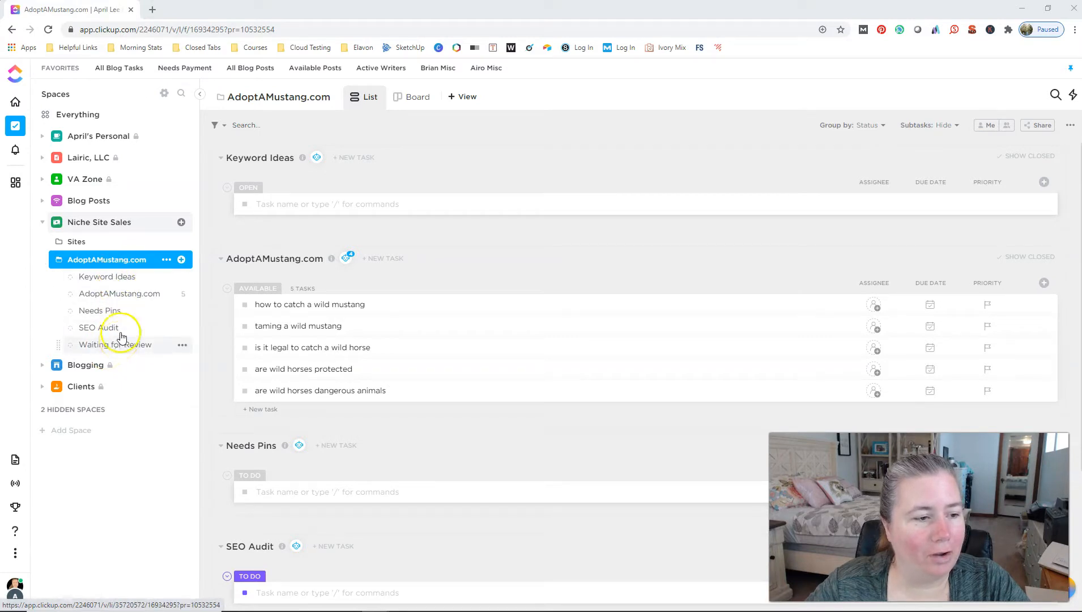
click(166, 259)
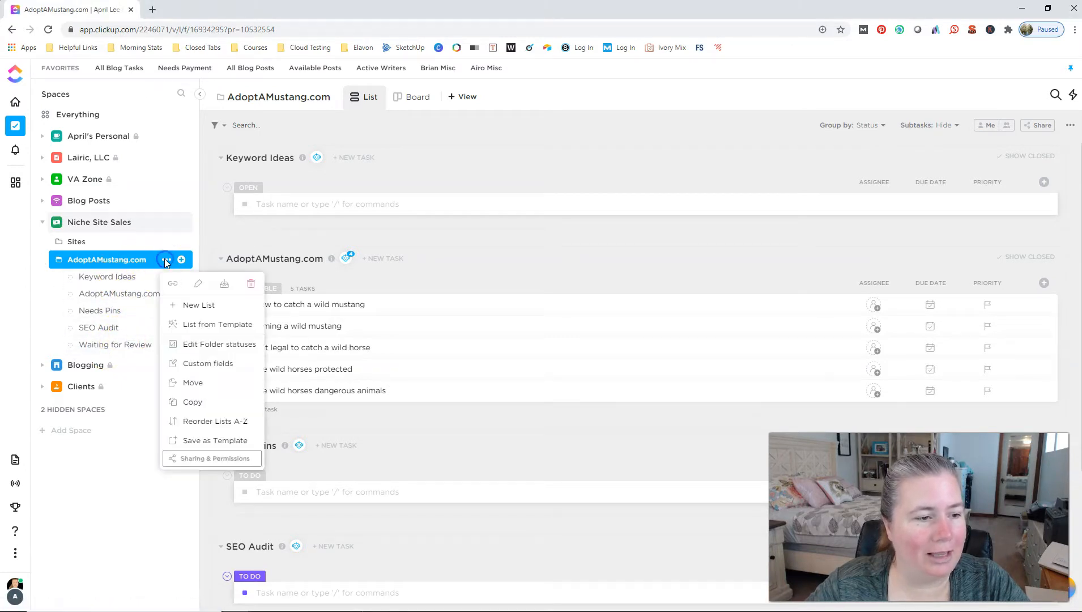
click(208, 445)
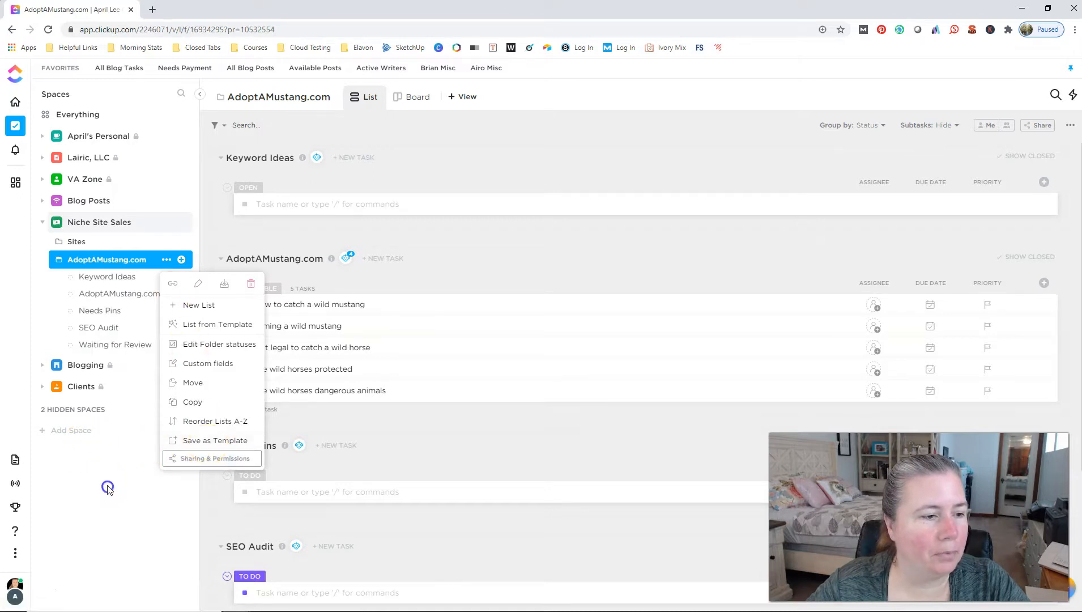
click(107, 443)
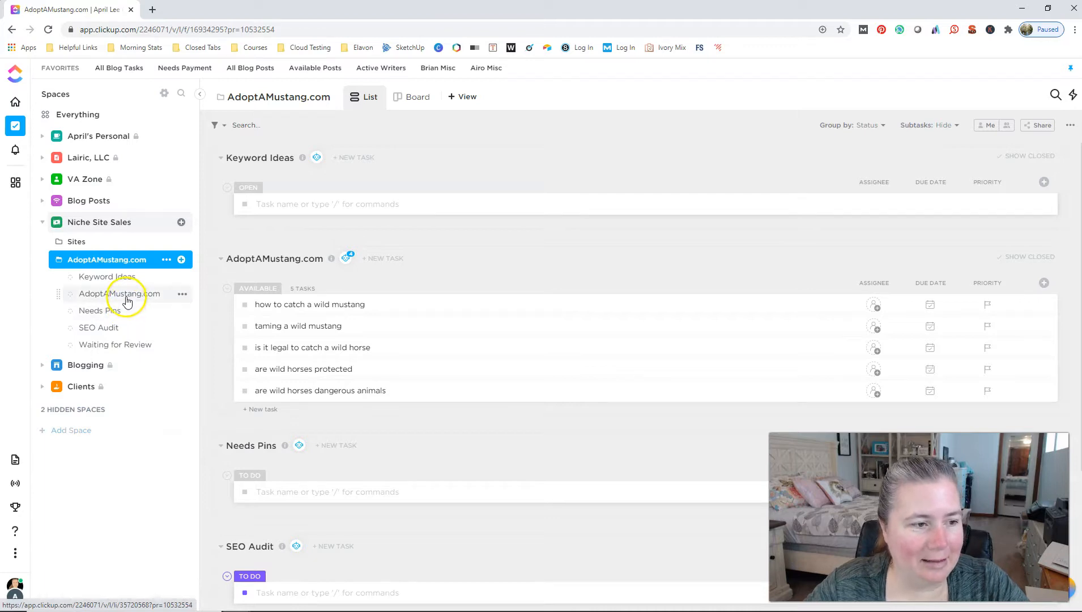
Open the Keyword Ideas list of the AdoptAMustang.com folder and apply the Keyword Template view template to its List view.
click(125, 279)
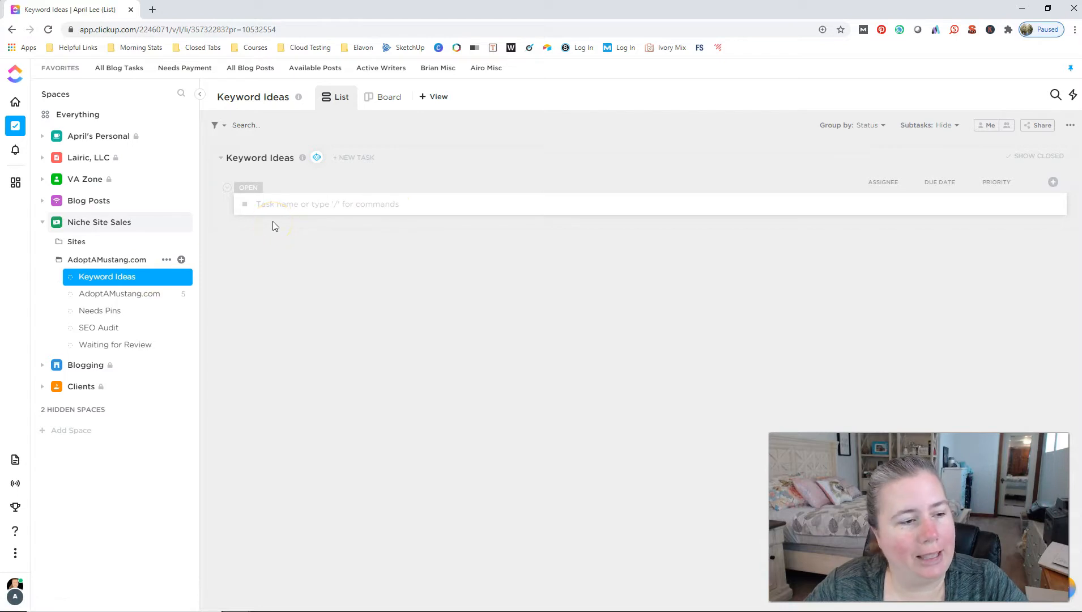
click(346, 100)
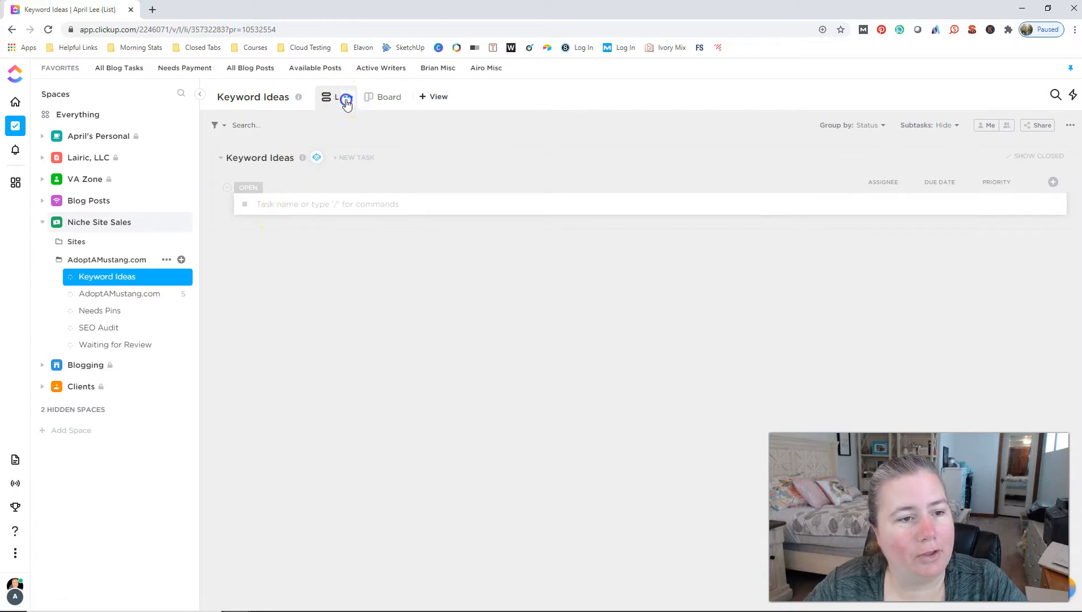
click(380, 240)
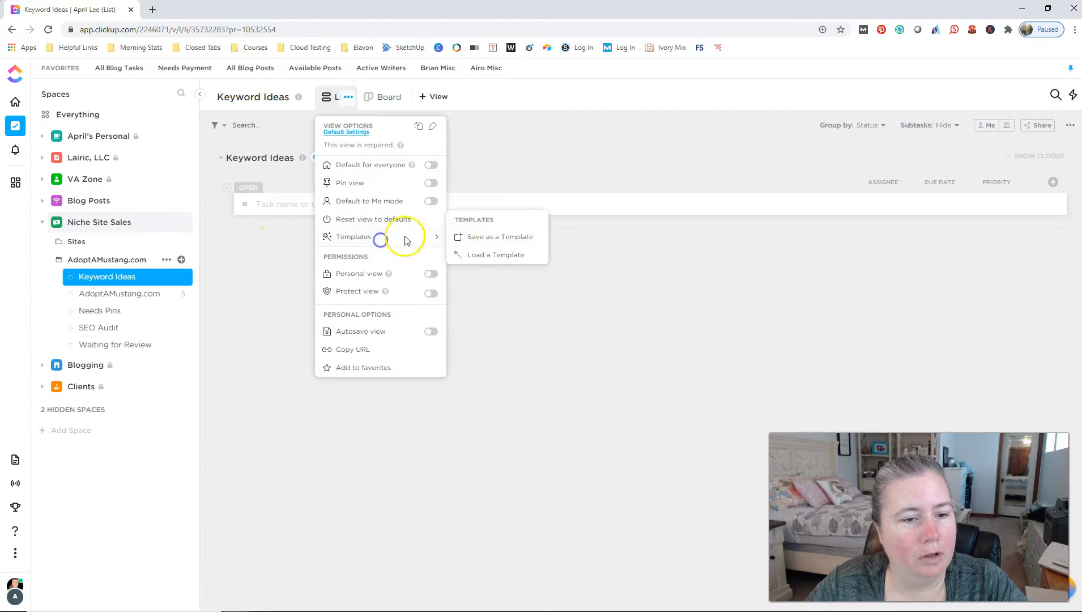
click(495, 255)
mouse_move(410, 248)
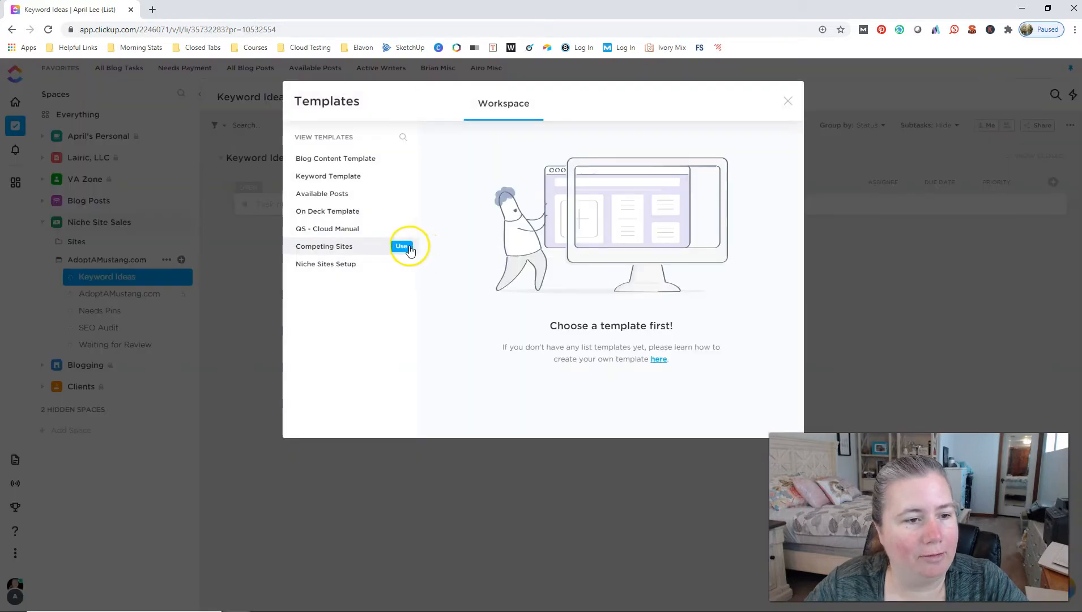
click(402, 176)
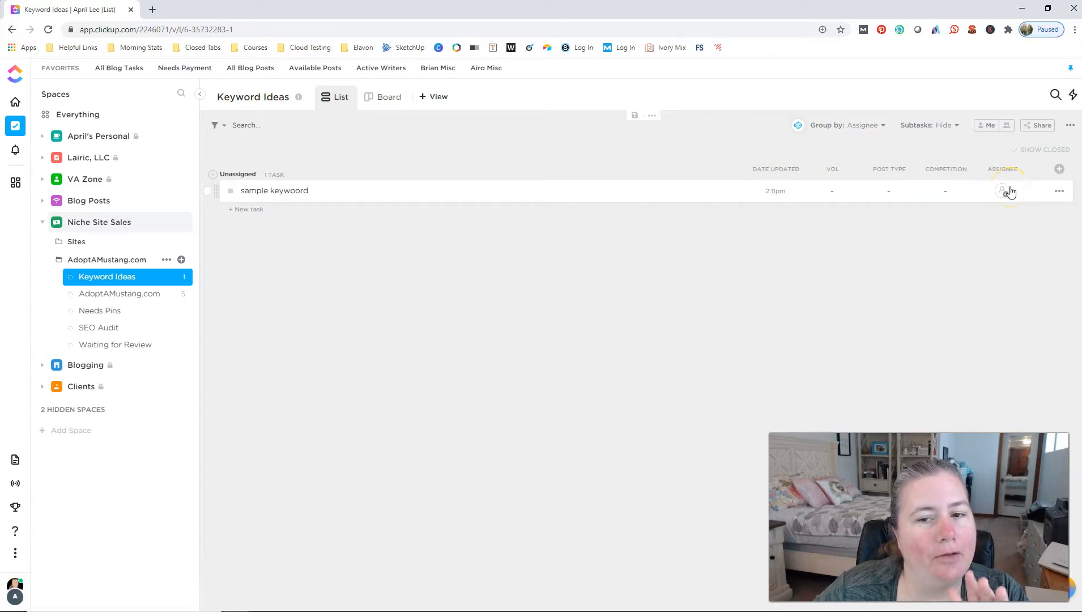
Set the Vol field of the "sample keywoord" task to 90.
click(841, 191)
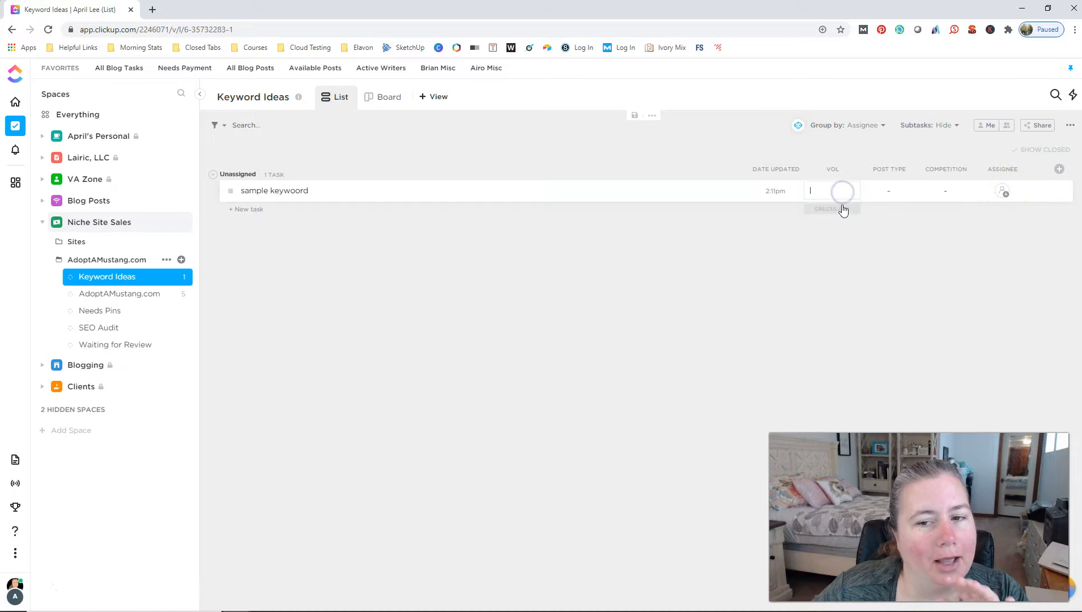
click(822, 204)
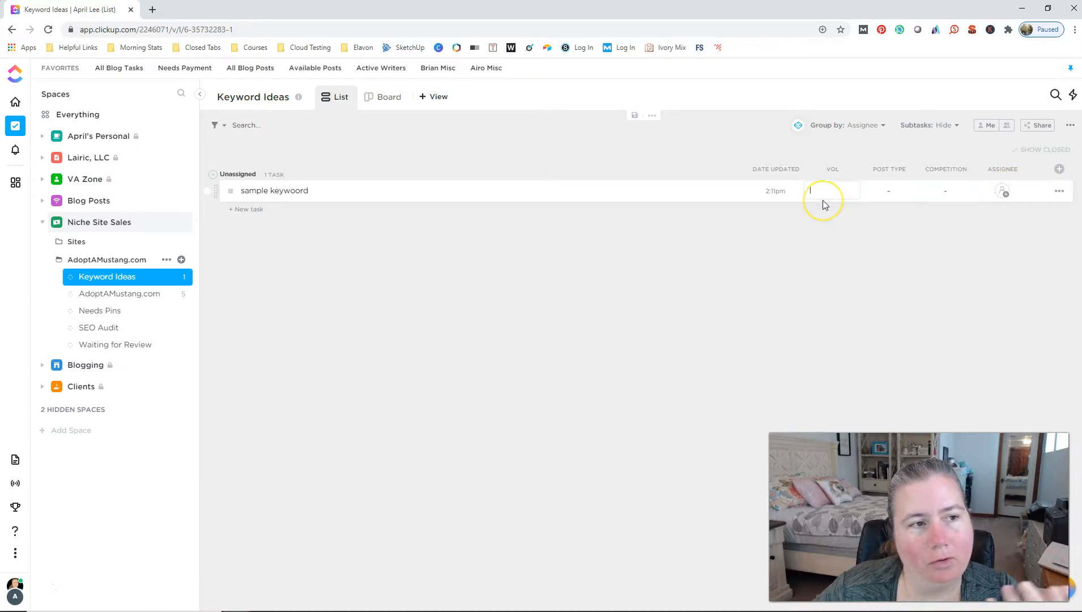
click(826, 193)
text(90)
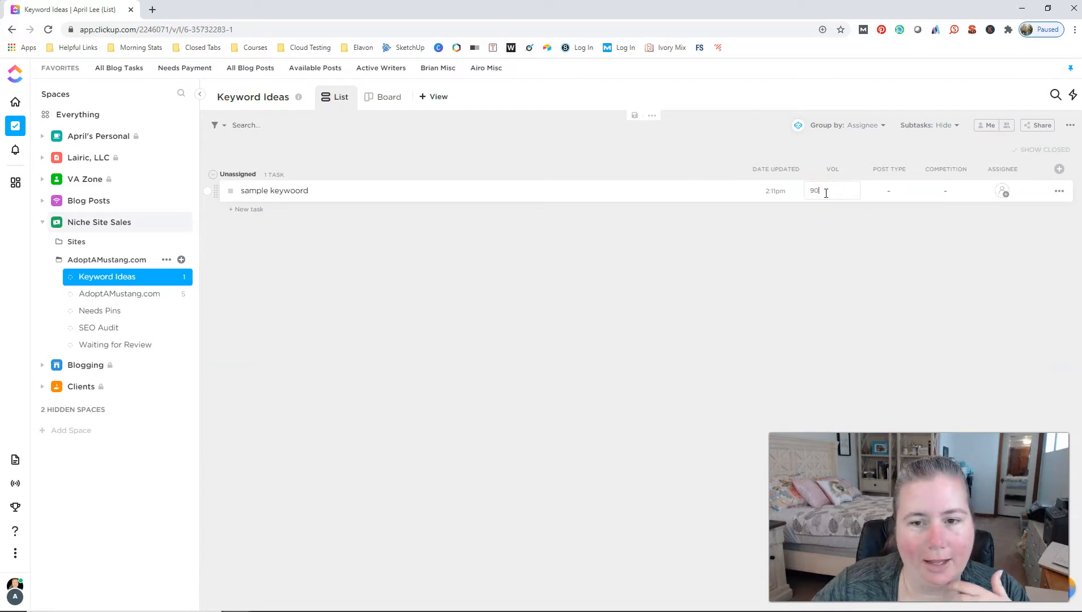
Look through the post type options and set the Post Type of the "sample keywoord" task to Response.
click(887, 195)
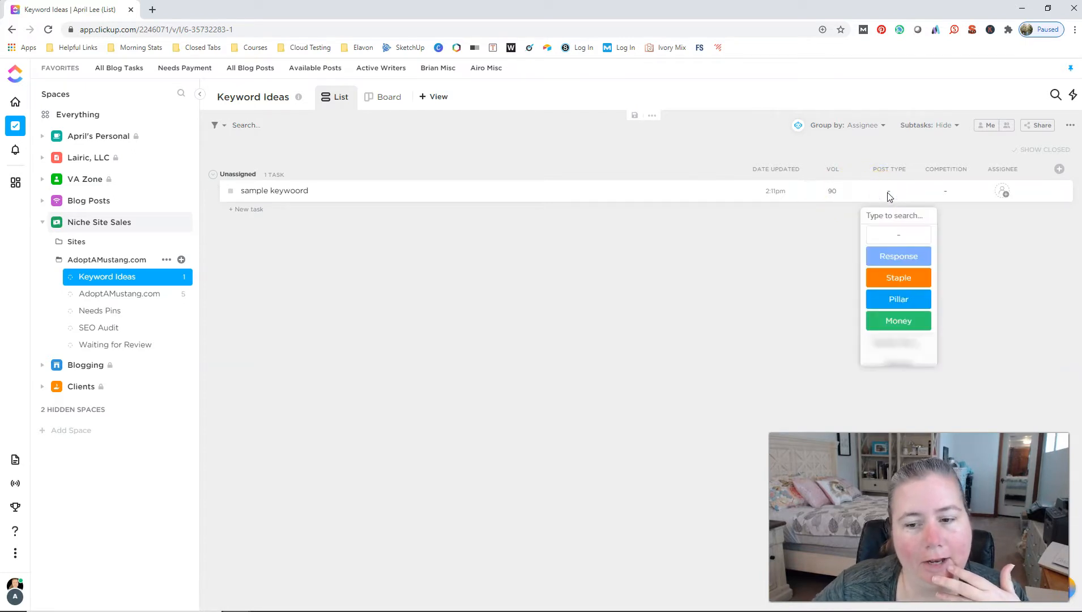
click(892, 217)
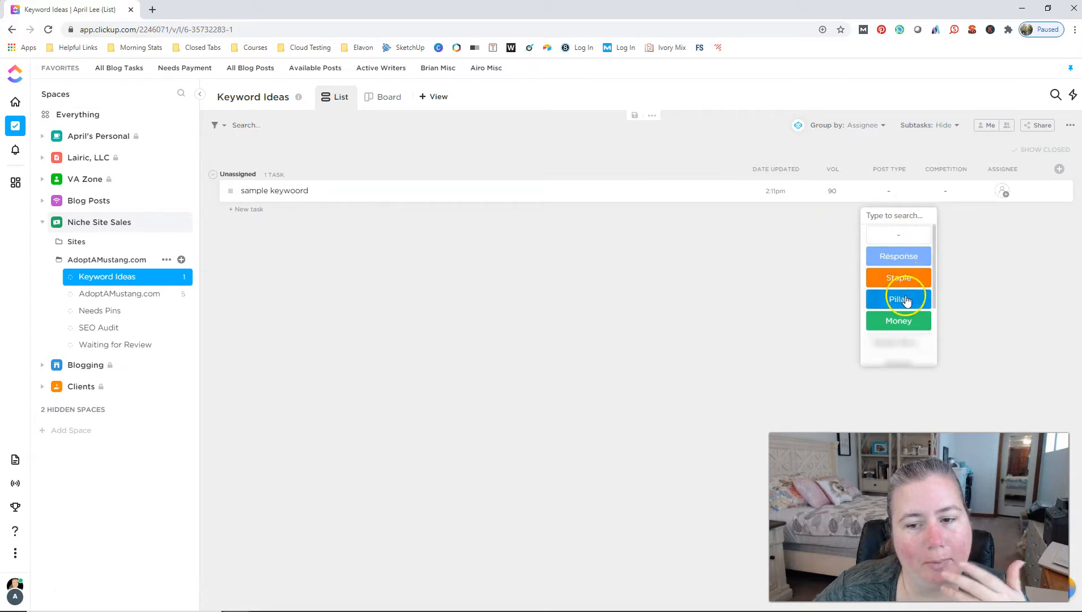
scroll(899, 306, down, 3)
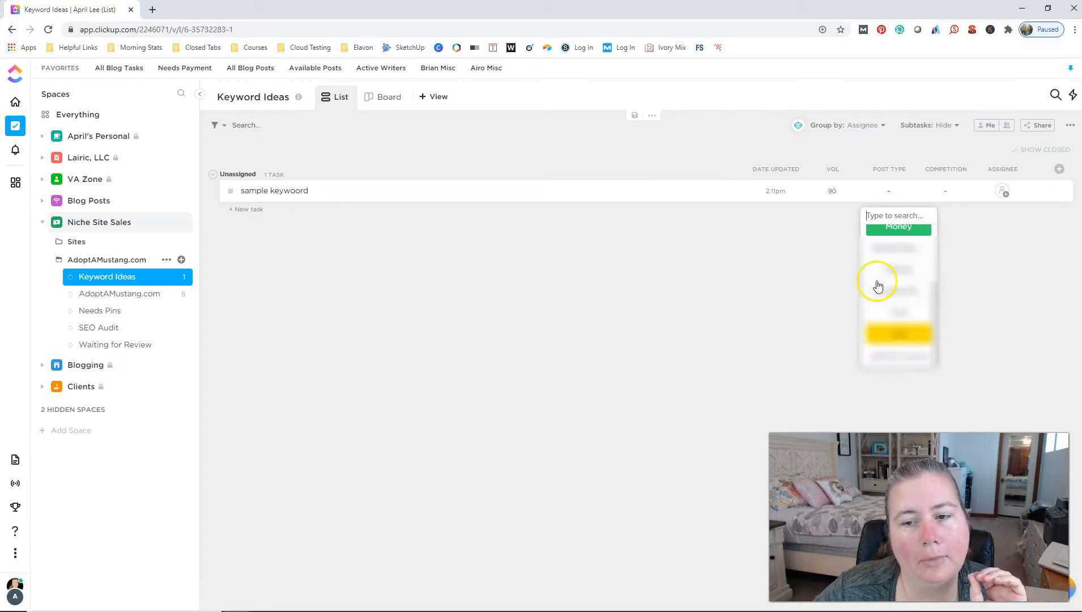
scroll(878, 266, up, 3)
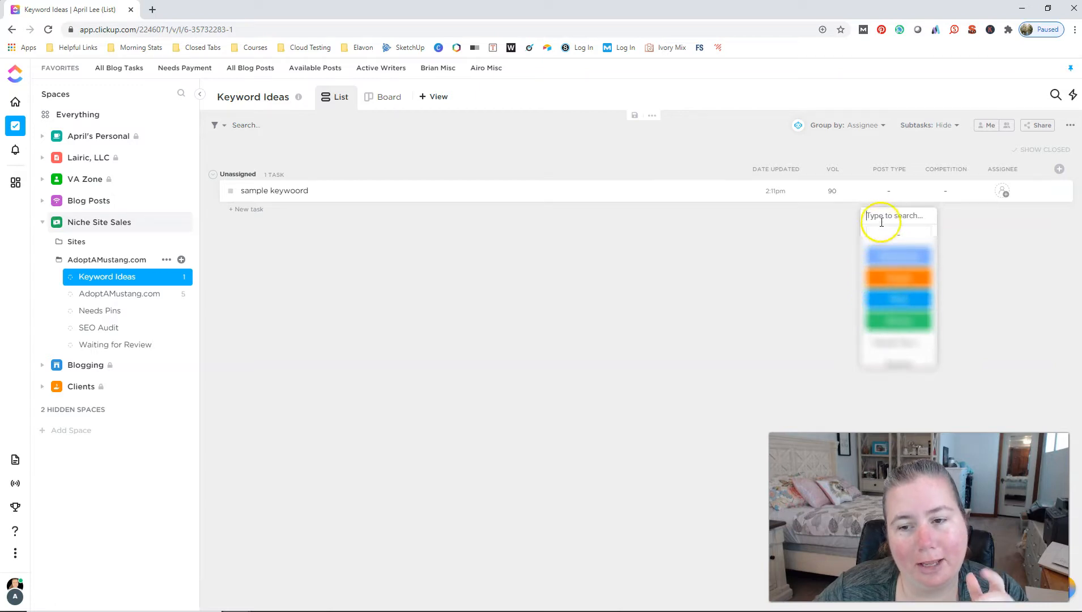
click(904, 255)
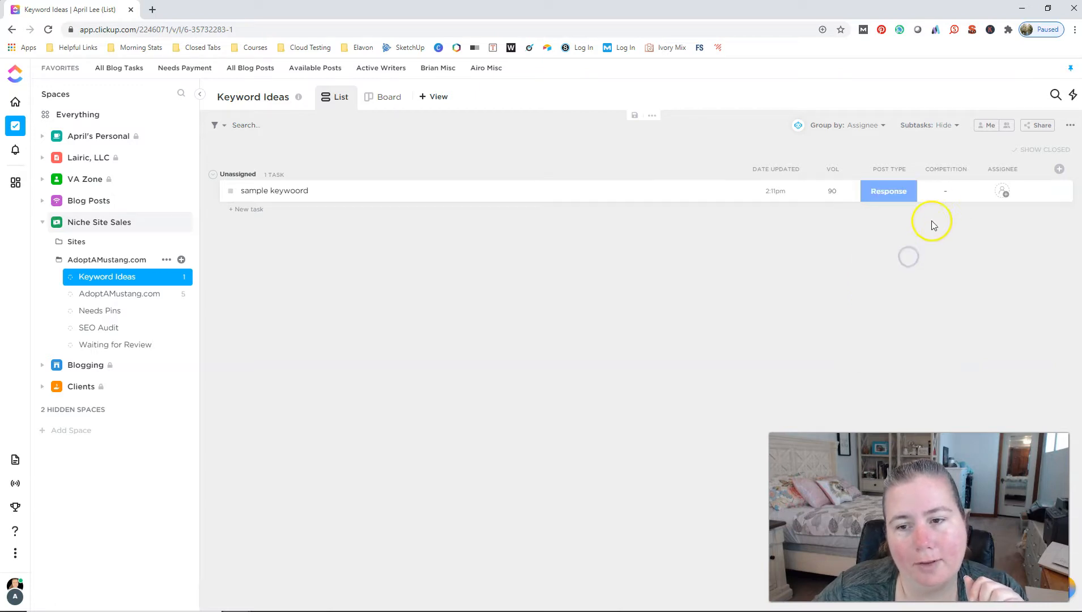
Examine all the Competition options available for the "sample keywoord" task, including the Pinterest Post option.
click(943, 192)
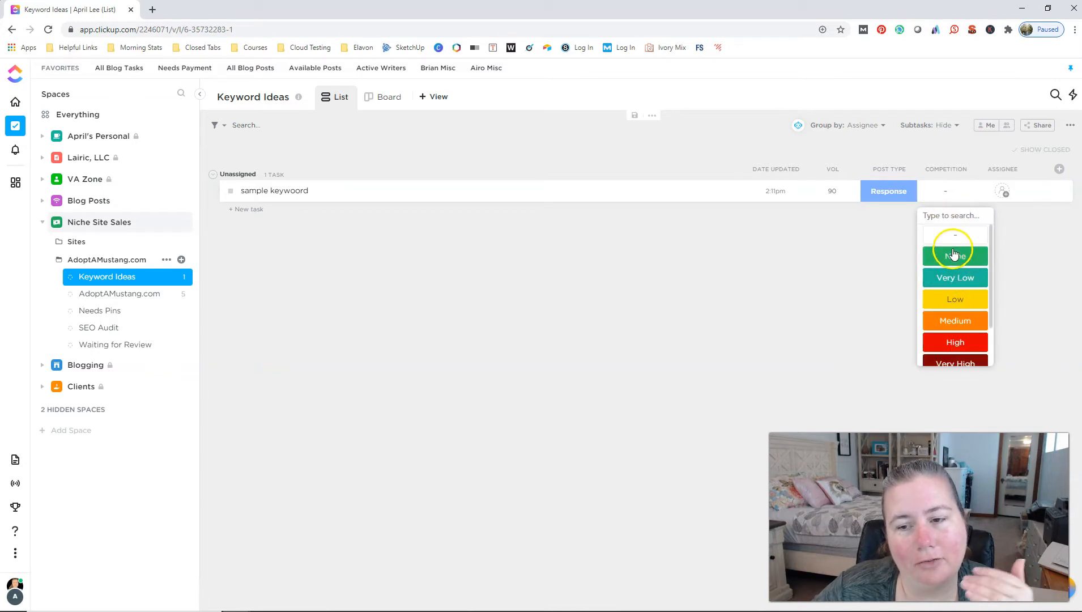
scroll(954, 254, down, 1)
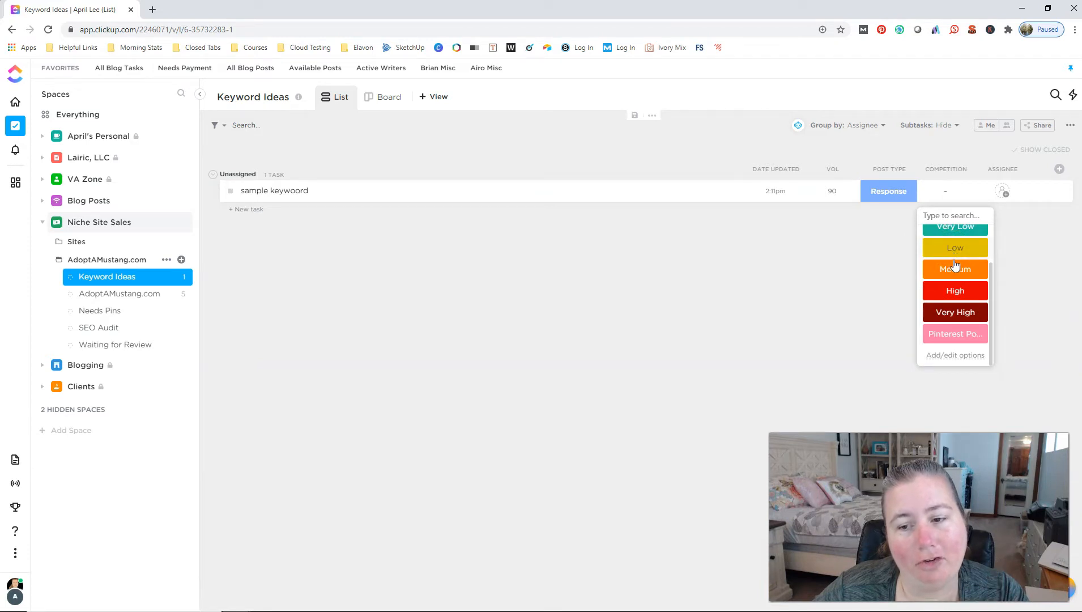
scroll(955, 261, up, 1)
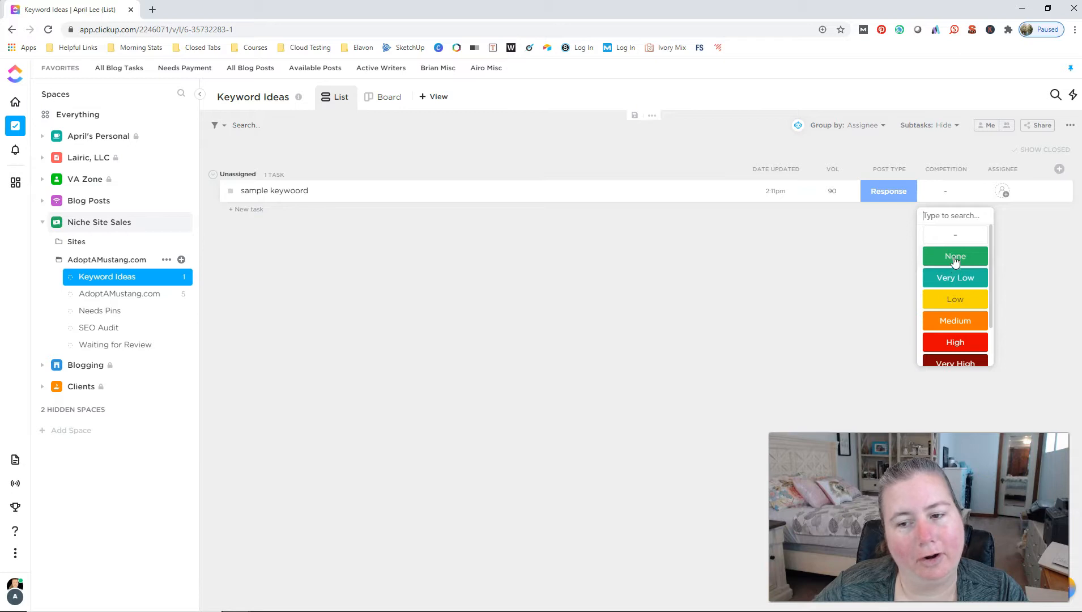
click(956, 258)
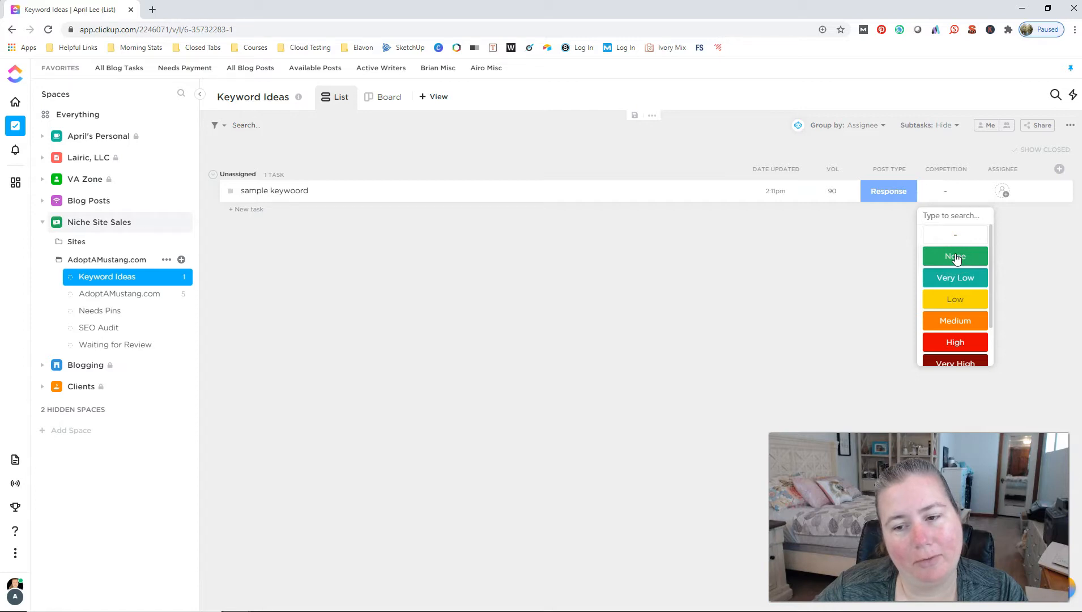
scroll(955, 254, down, 2)
click(950, 232)
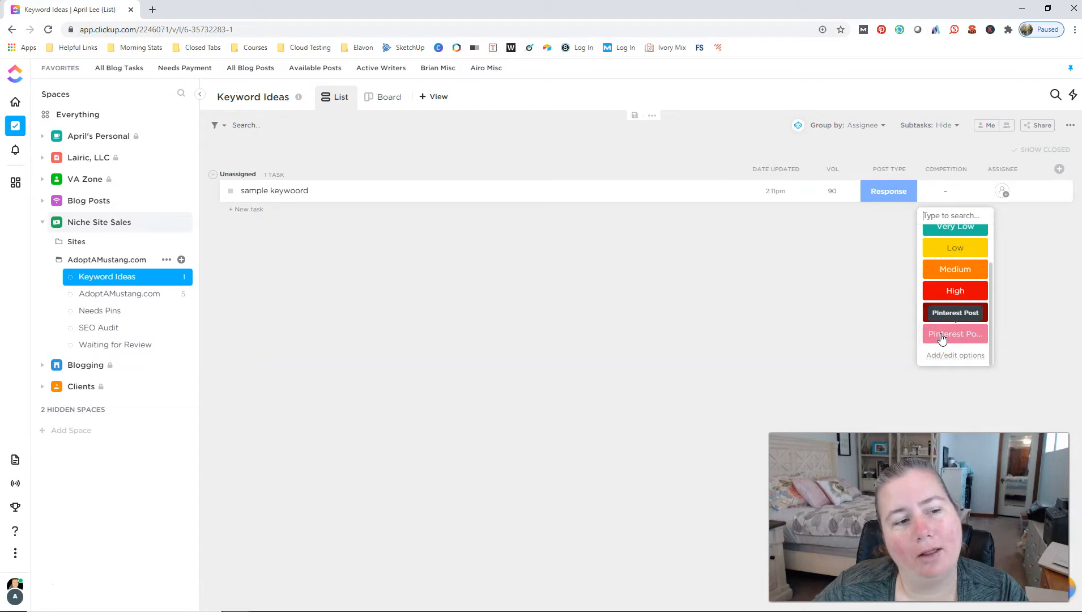
click(936, 247)
click(687, 272)
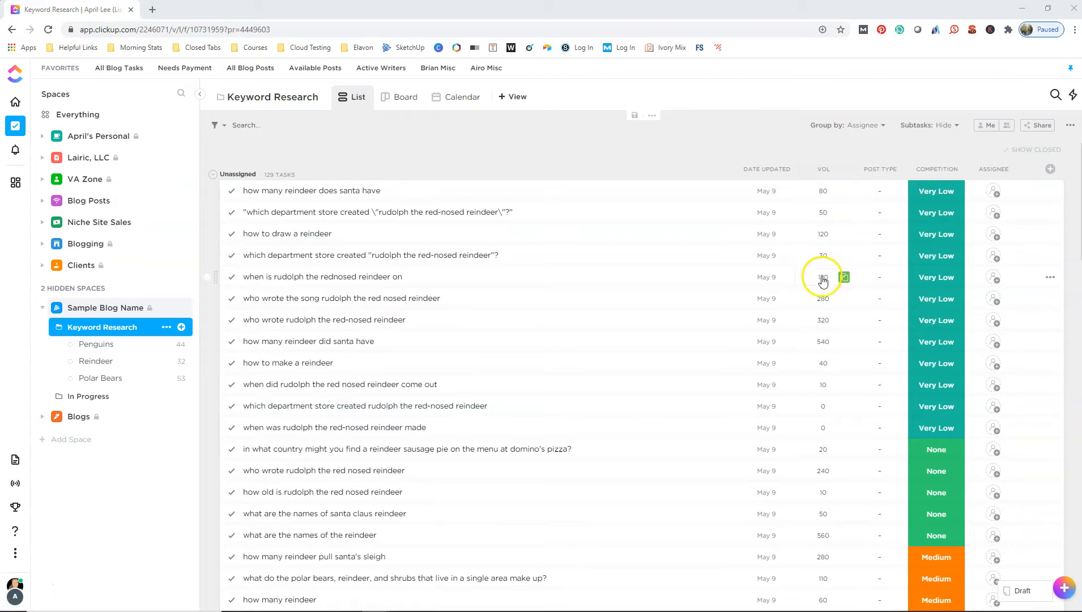
Set Post Type to Response for the "how many reindeer does santa have" task and in bulk for the ten tasks below it.
click(878, 192)
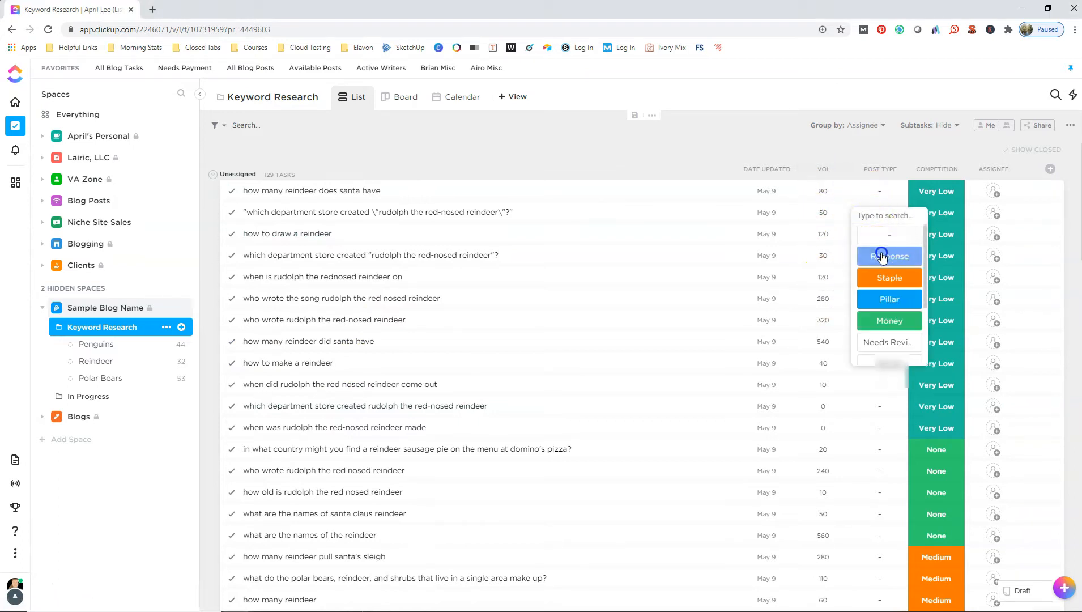
click(882, 256)
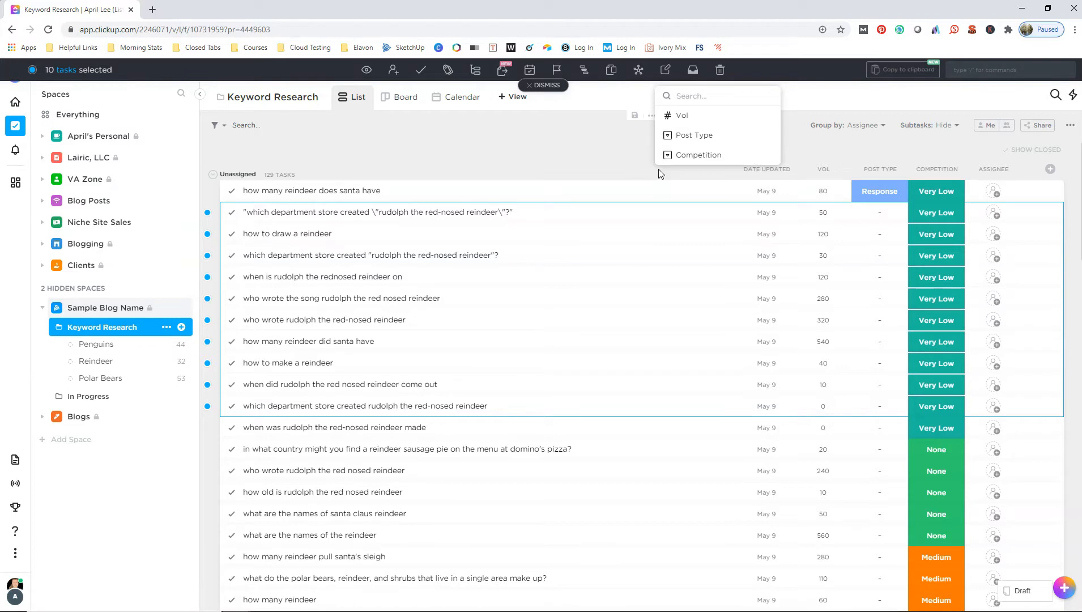
click(683, 134)
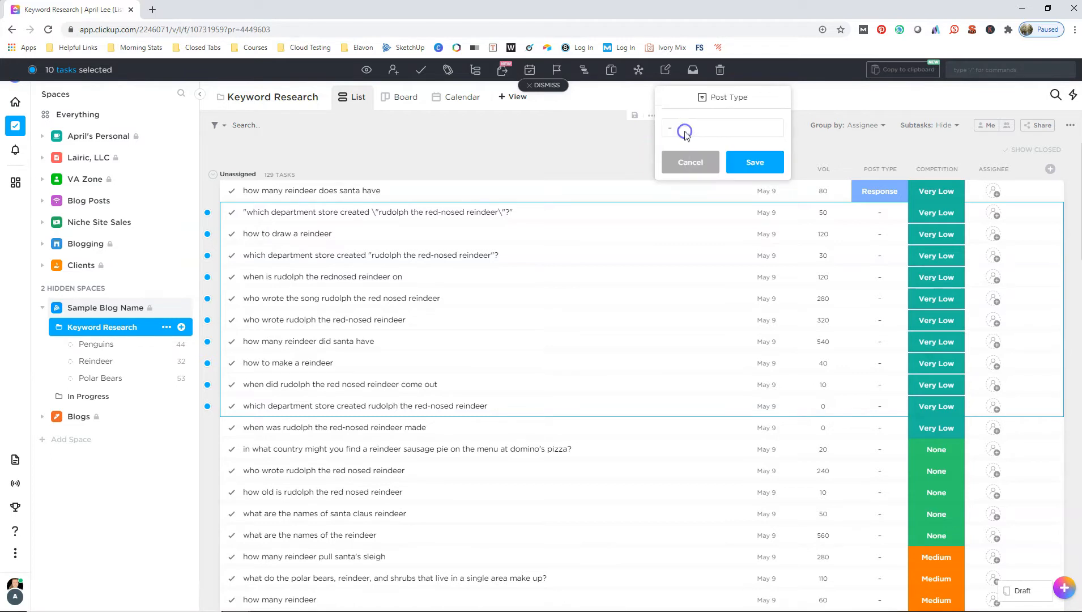
click(684, 135)
click(683, 178)
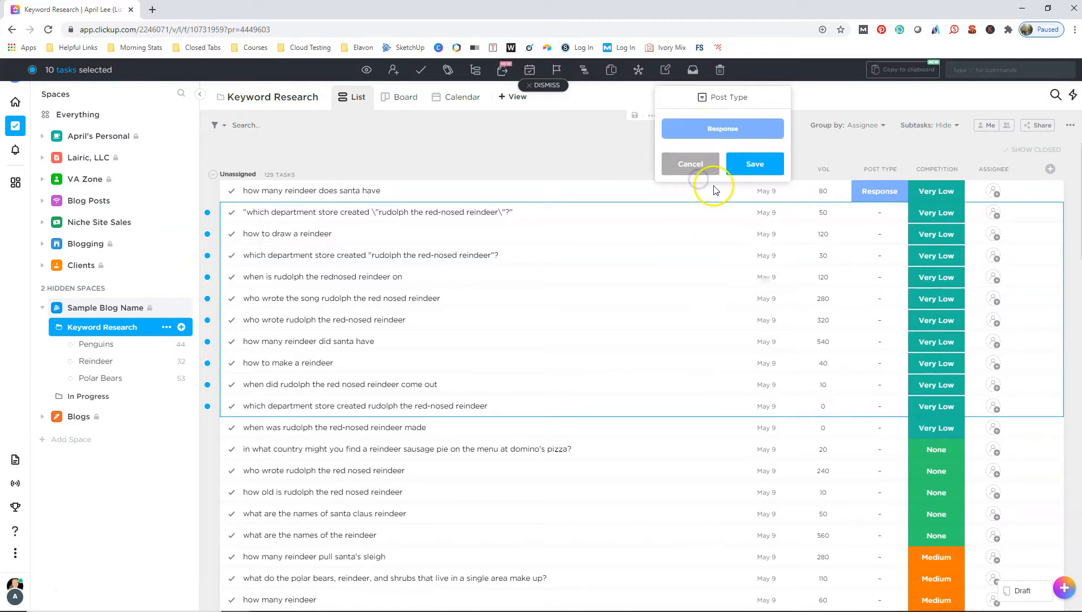
click(739, 165)
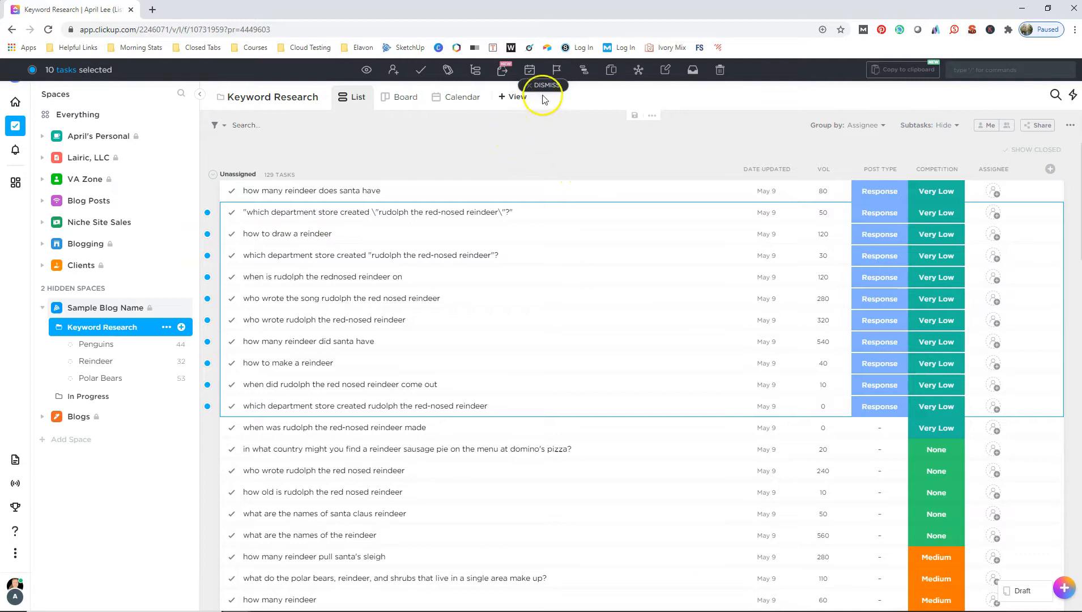
click(542, 85)
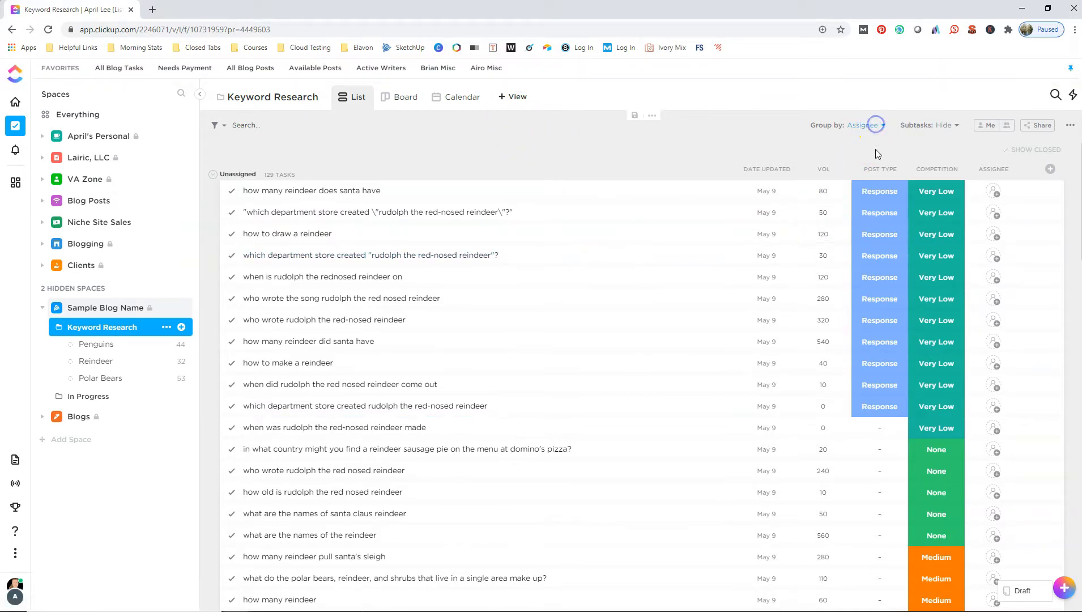
Group the Keyword Research tasks by the Competition custom field and review the resulting groups.
click(875, 125)
click(856, 269)
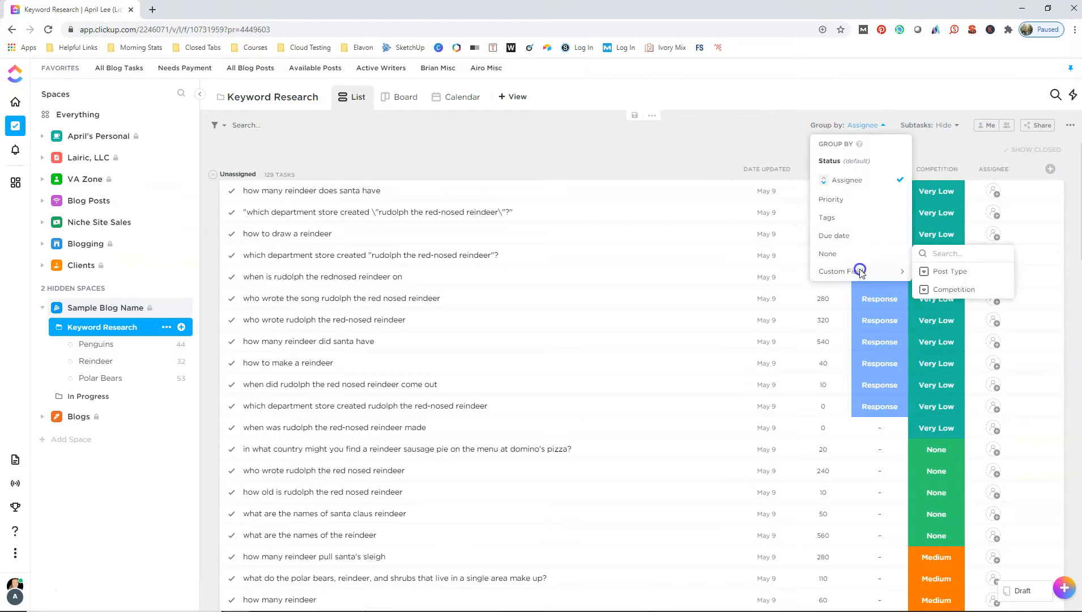
click(954, 289)
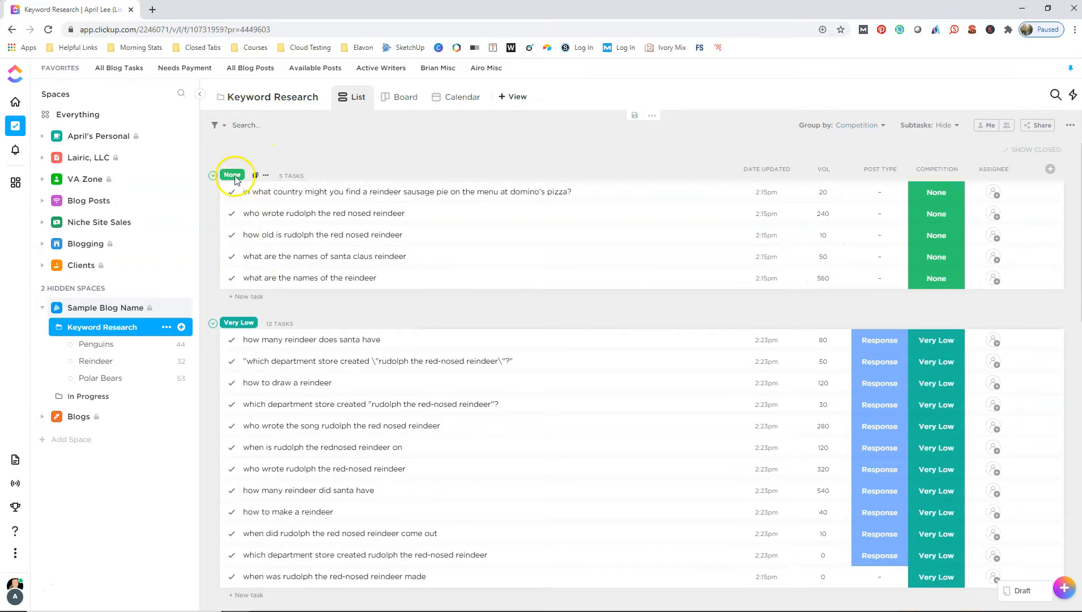
scroll(238, 323, down, 6)
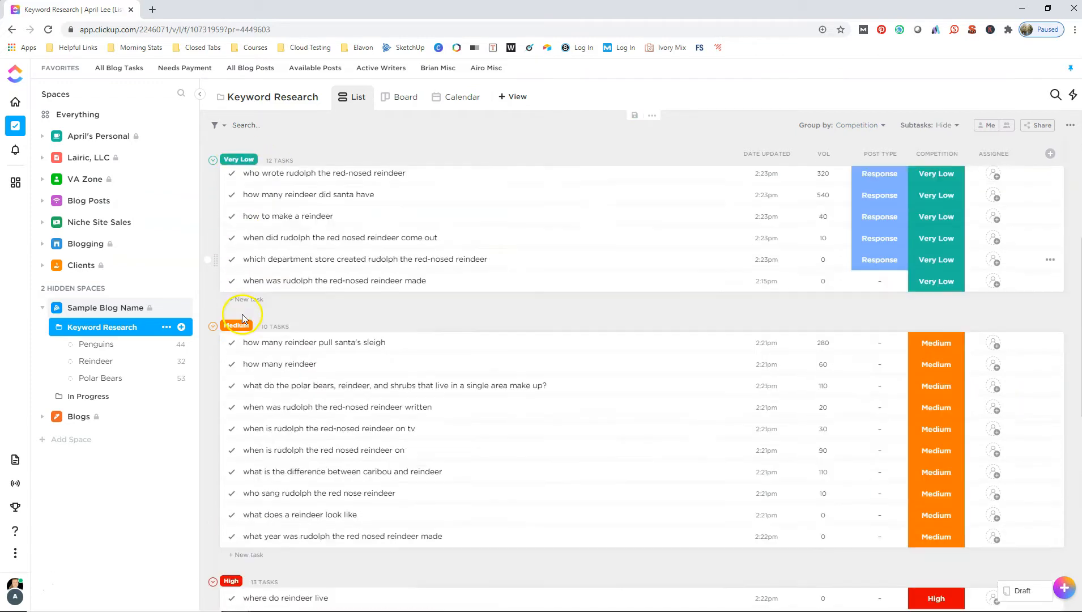
Sort the keyword tasks in each Competition group by Vol from highest to lowest and review the groups.
scroll(261, 378, down, 11)
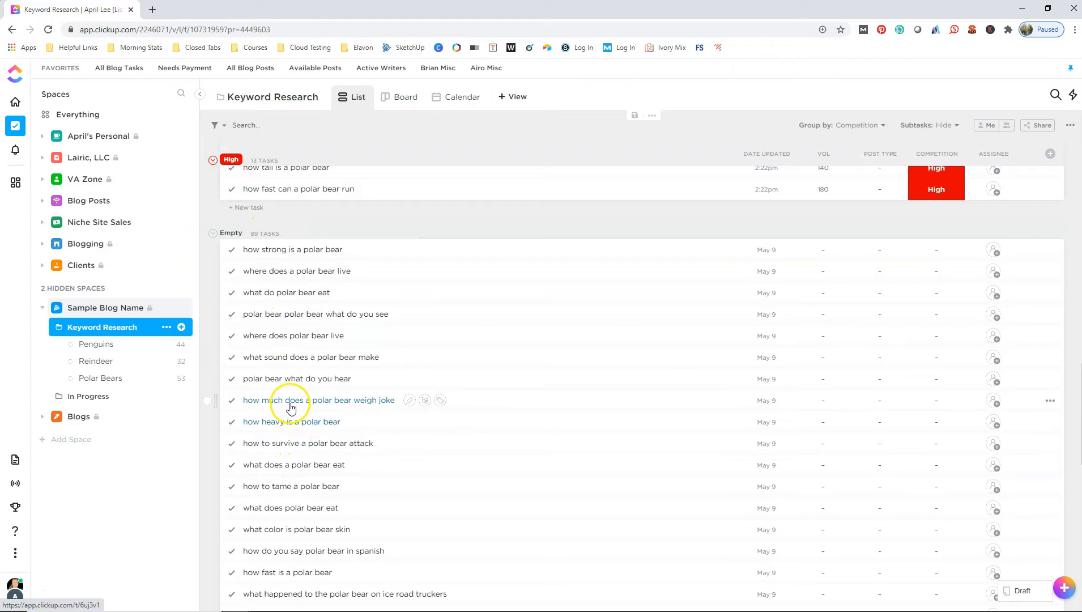
scroll(306, 410, up, 15)
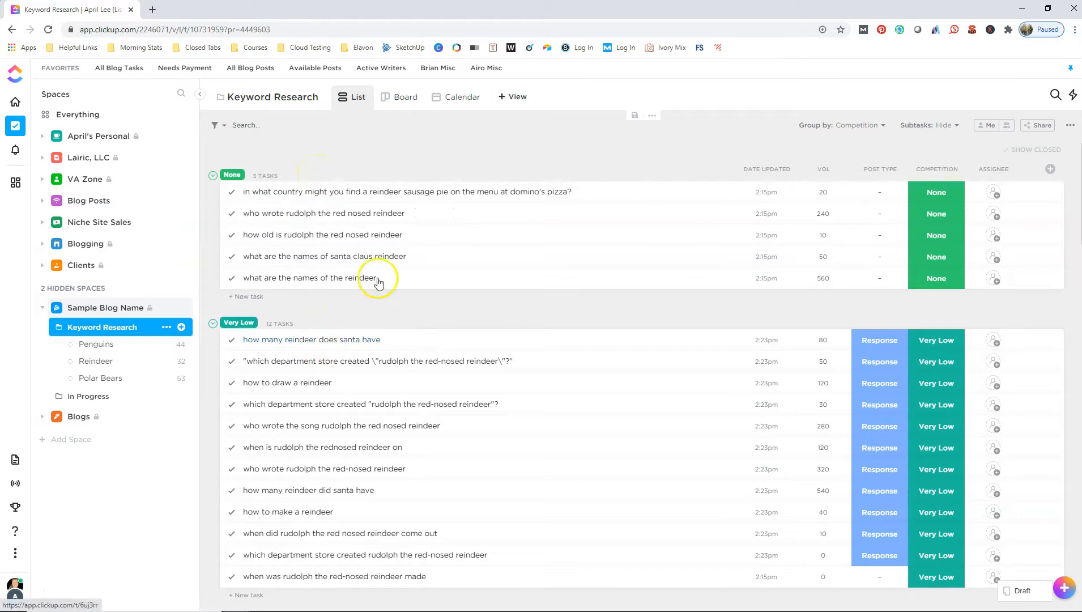
click(833, 170)
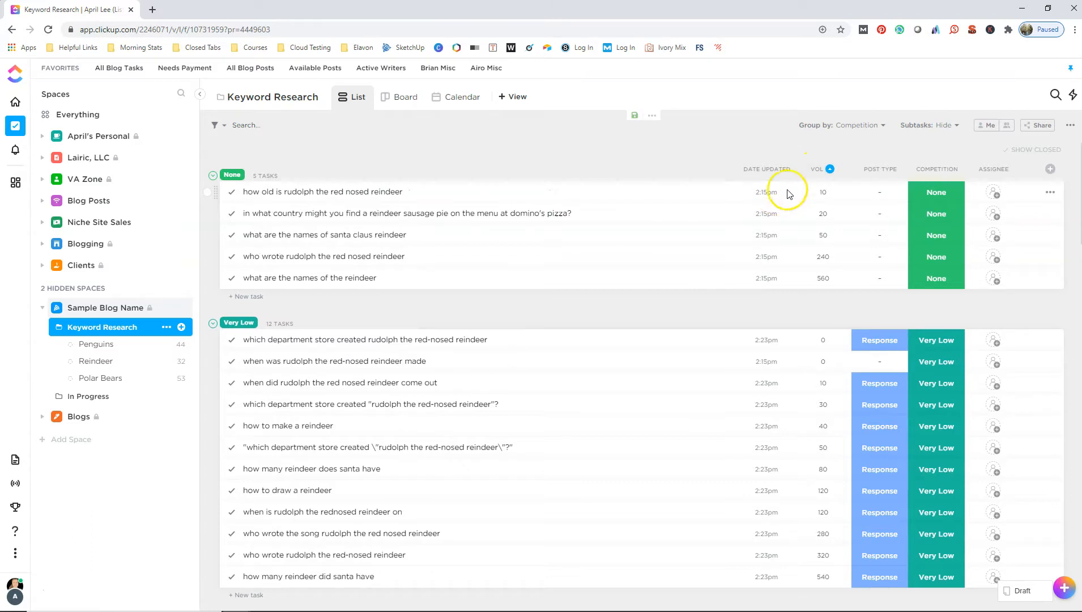
click(829, 170)
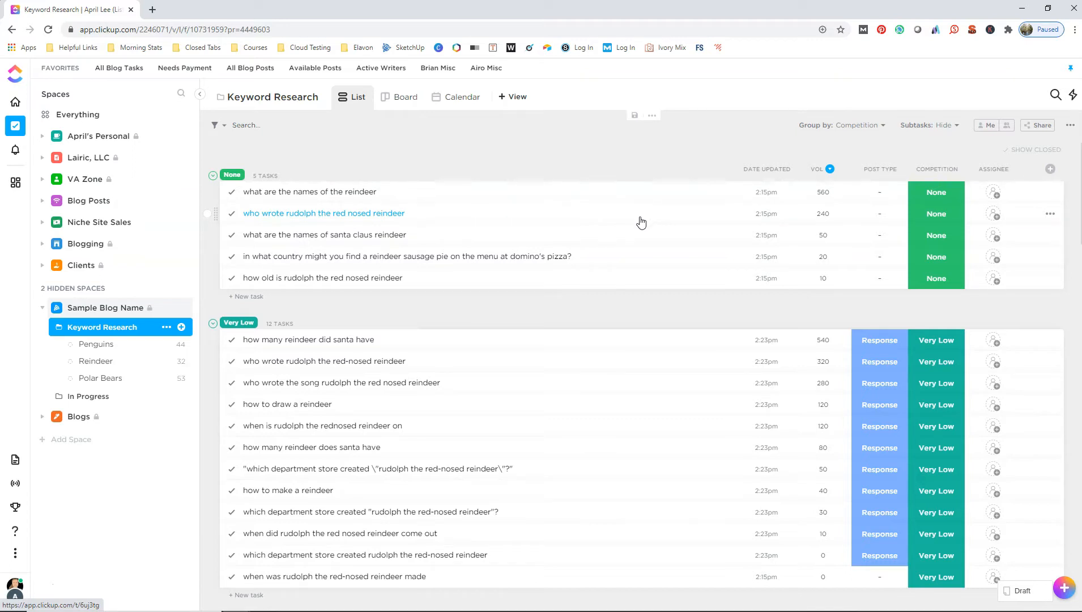
click(666, 205)
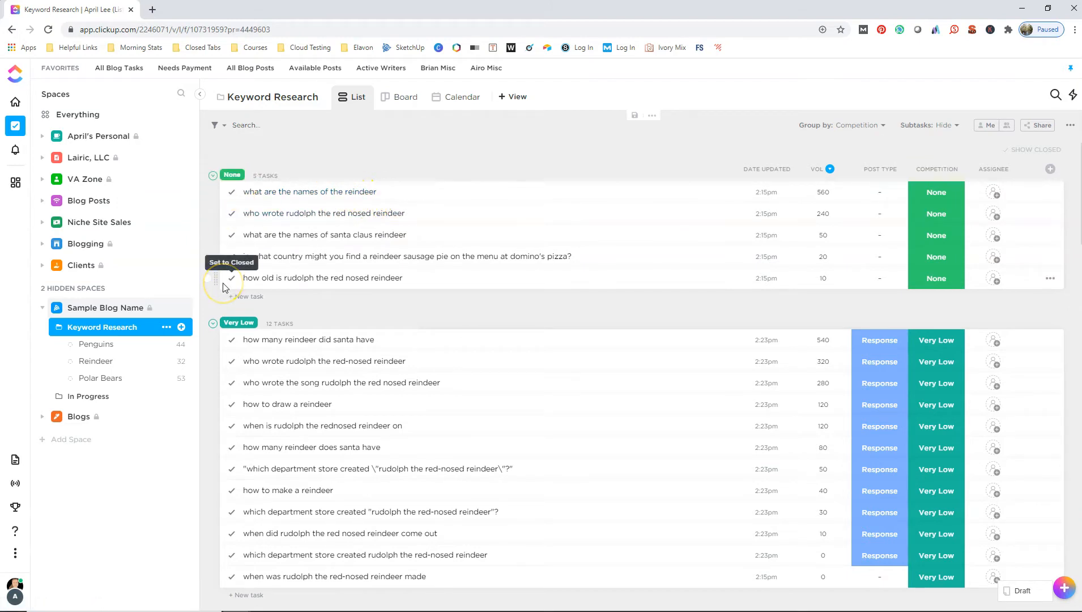
scroll(292, 348, down, 3)
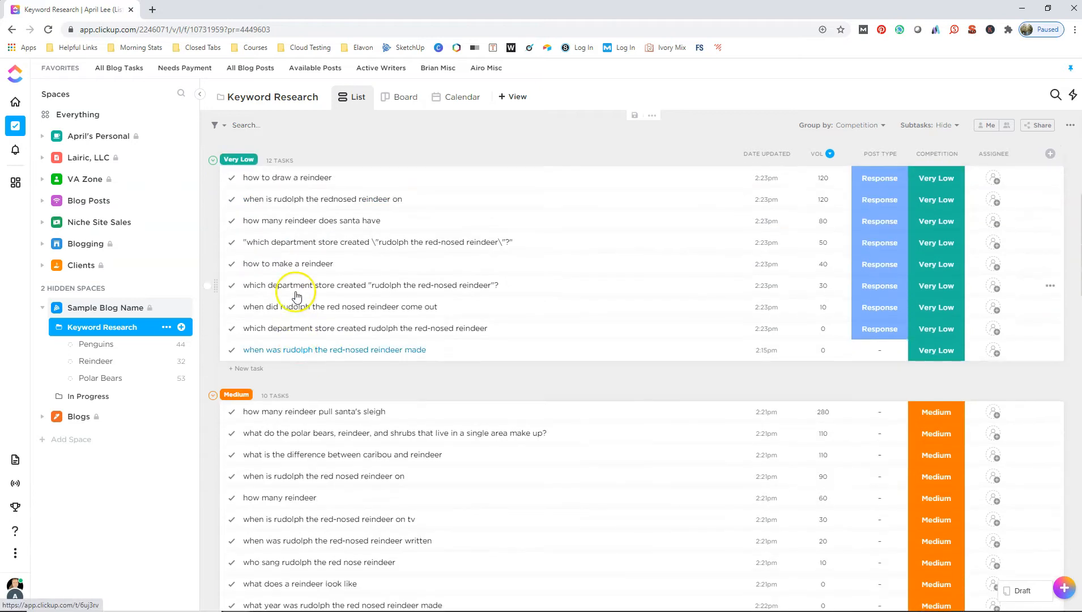
scroll(298, 334, up, 4)
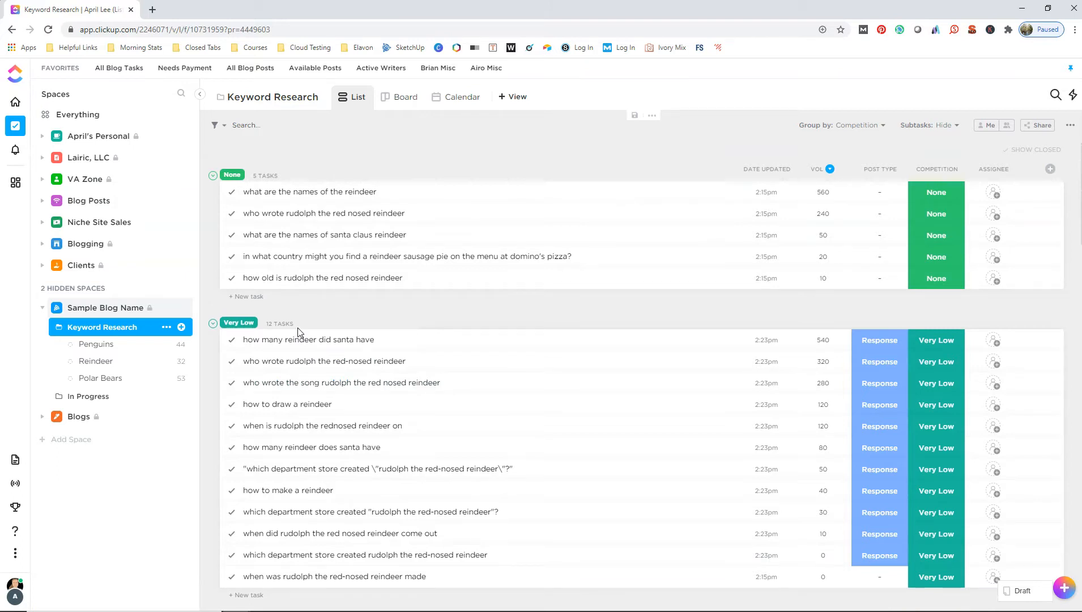
Open the AdoptAMustang.com folder in the Niche Site Sales space and view its Keyword Ideas and AdoptAMustang.com lists.
click(42, 222)
click(106, 261)
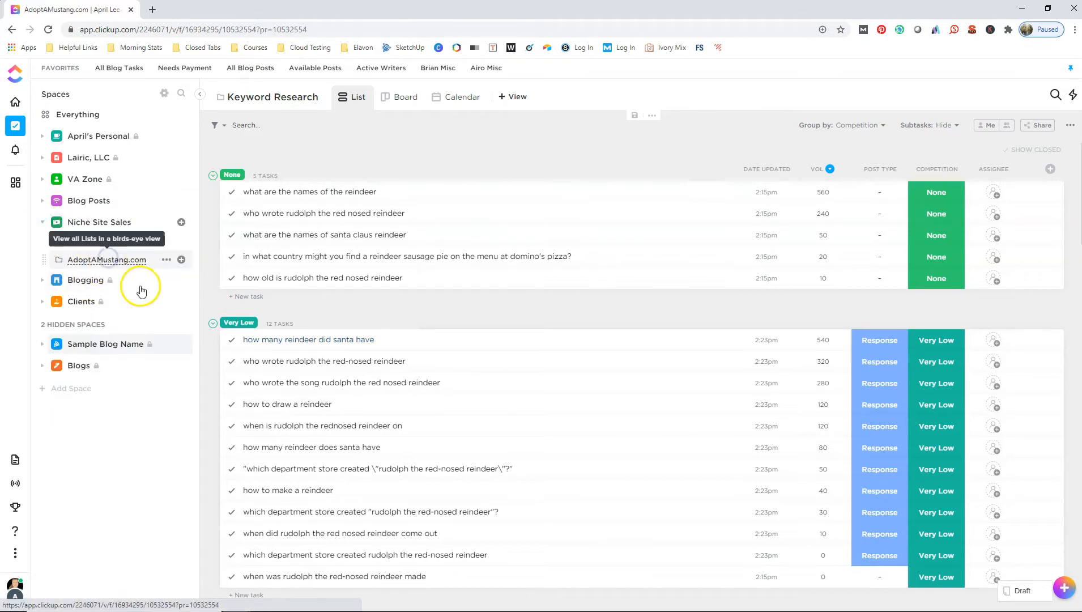
click(127, 278)
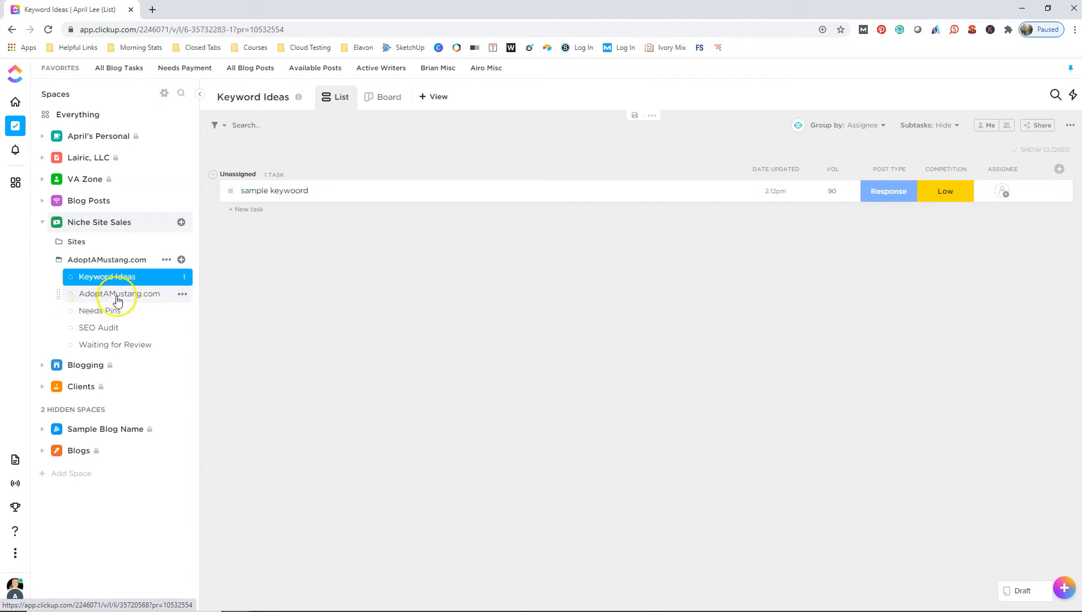
click(150, 303)
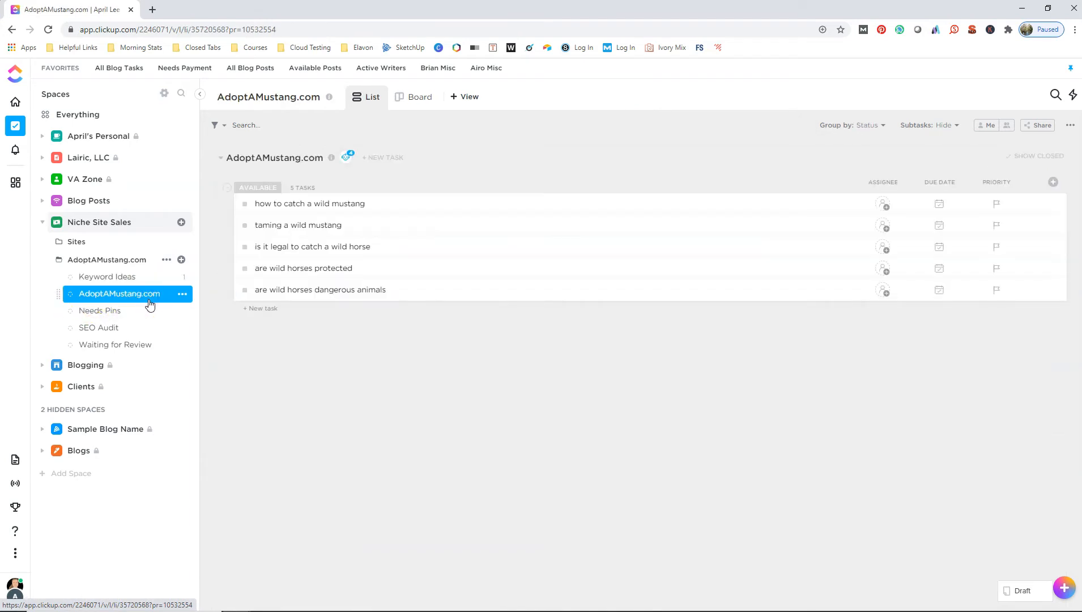
Look at the sharing settings of the AdoptAMustang.com list and close them without inviting anyone.
click(182, 293)
click(252, 550)
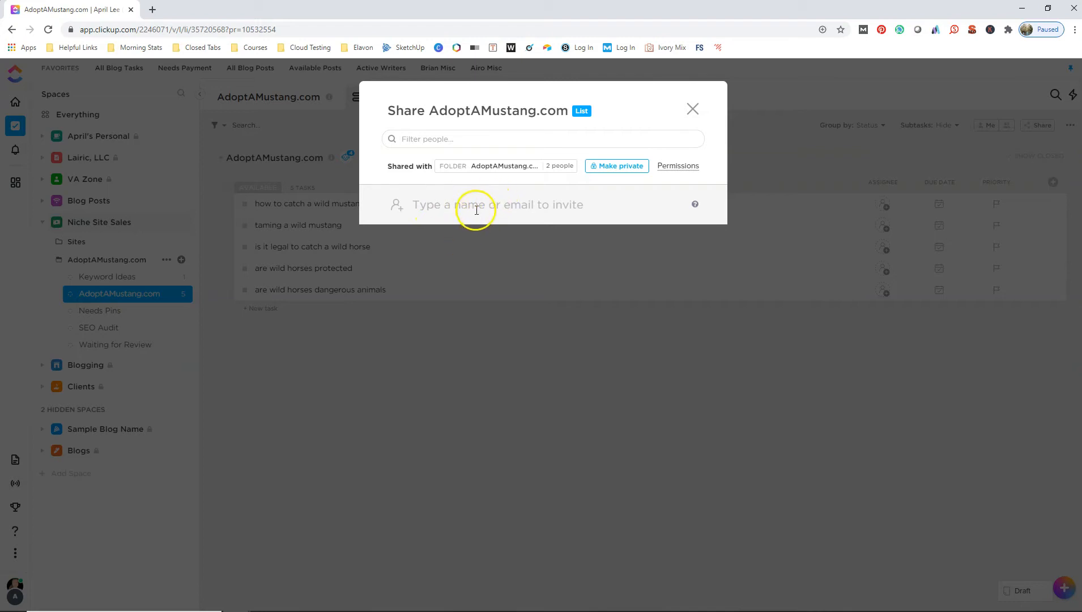
click(694, 111)
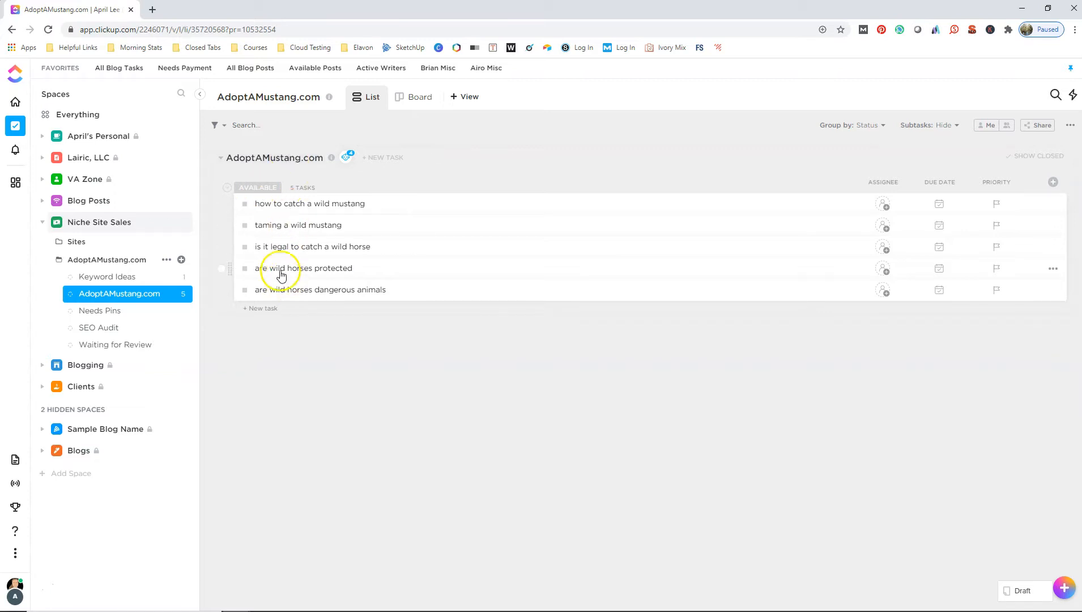
Apply the Available Posts view template to the AdoptAMustang.com list view.
click(378, 97)
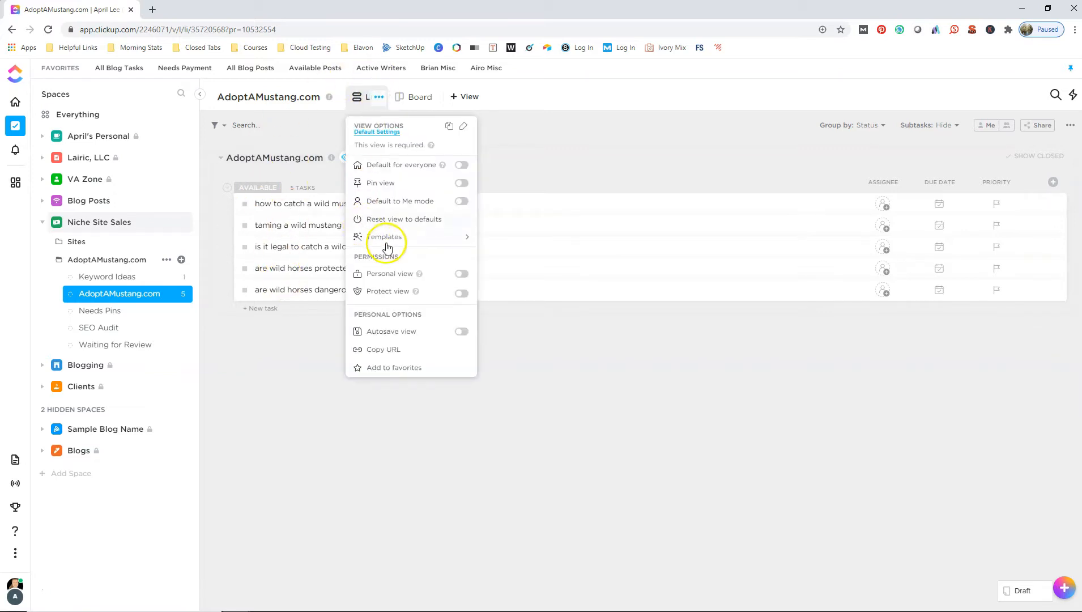
click(507, 256)
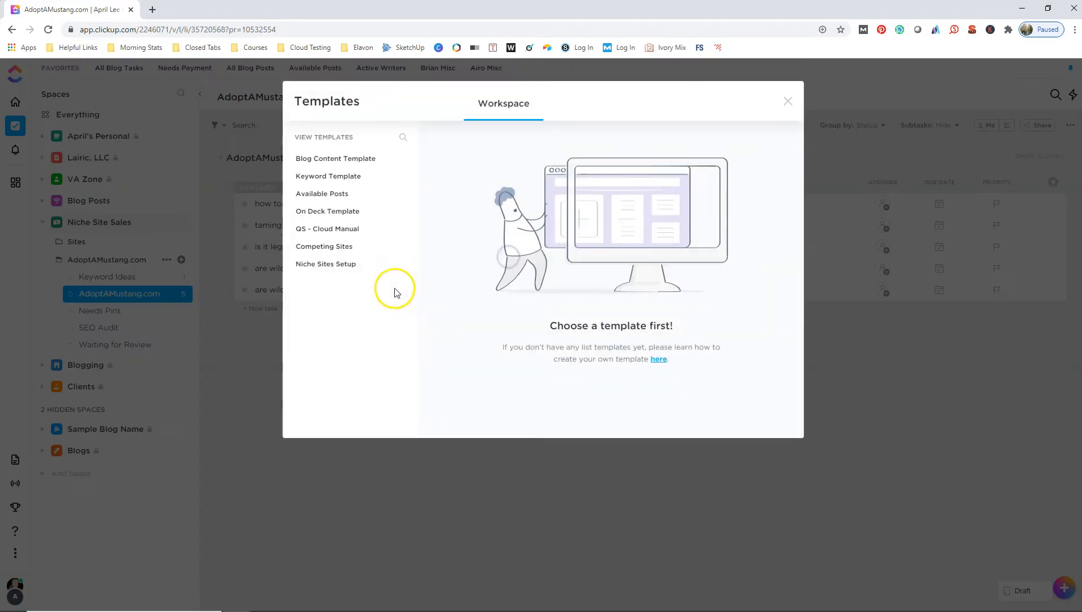
mouse_move(395, 199)
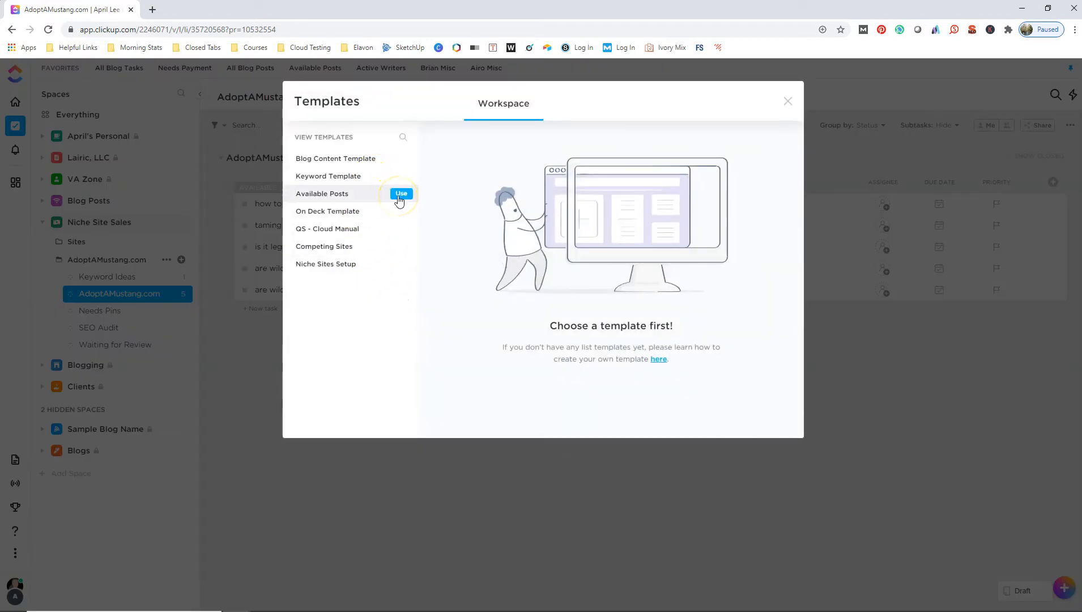
click(401, 194)
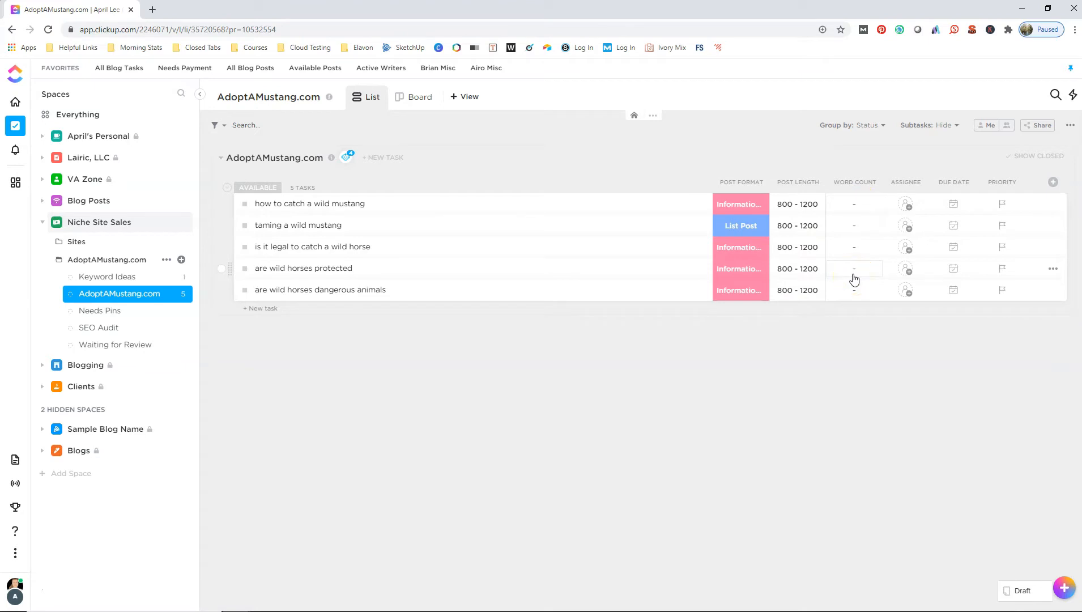
Assign the "how to catch a wild mustang" task to yourself and set its due date to Saturday, July 25, 2020.
click(904, 209)
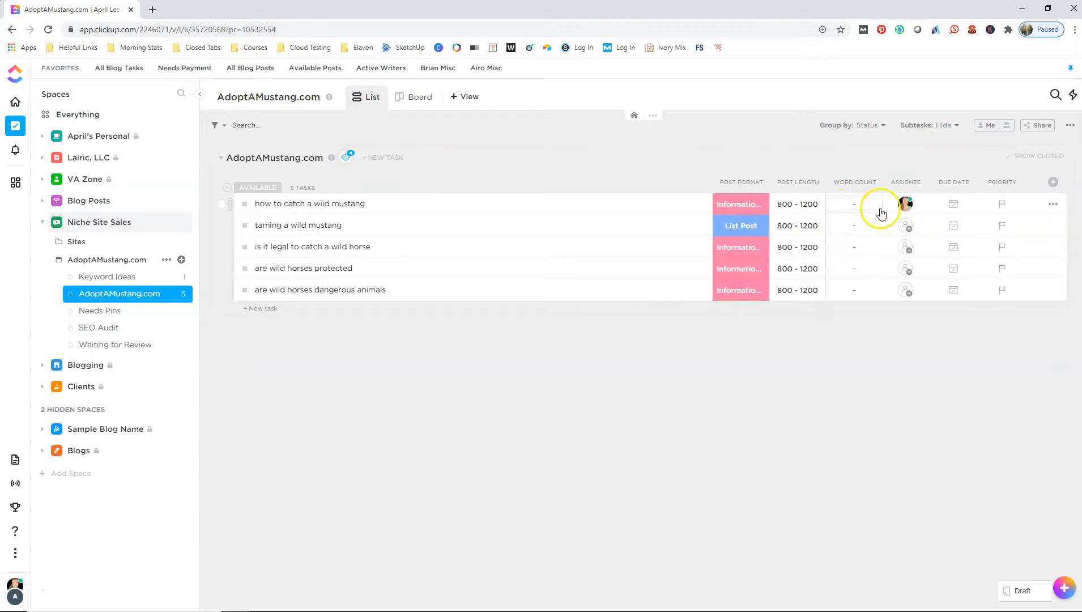
click(952, 205)
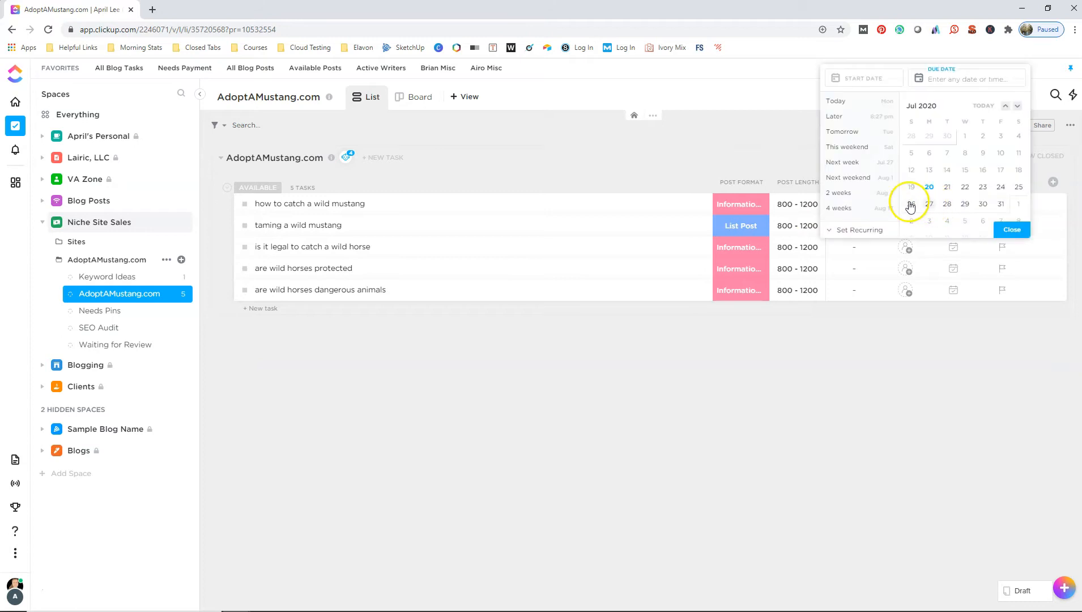
click(1018, 187)
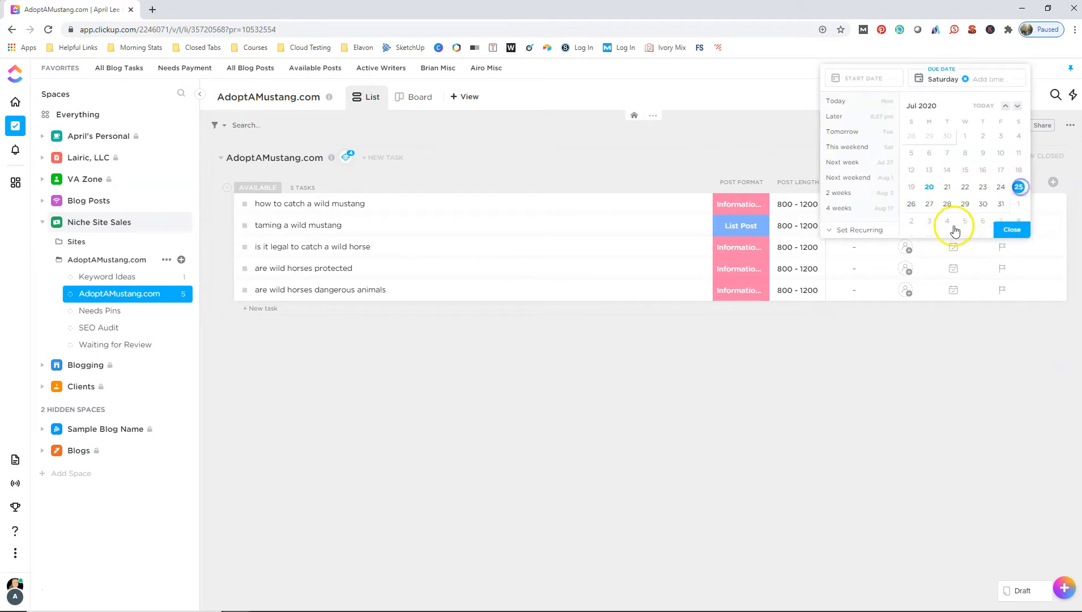
click(1011, 228)
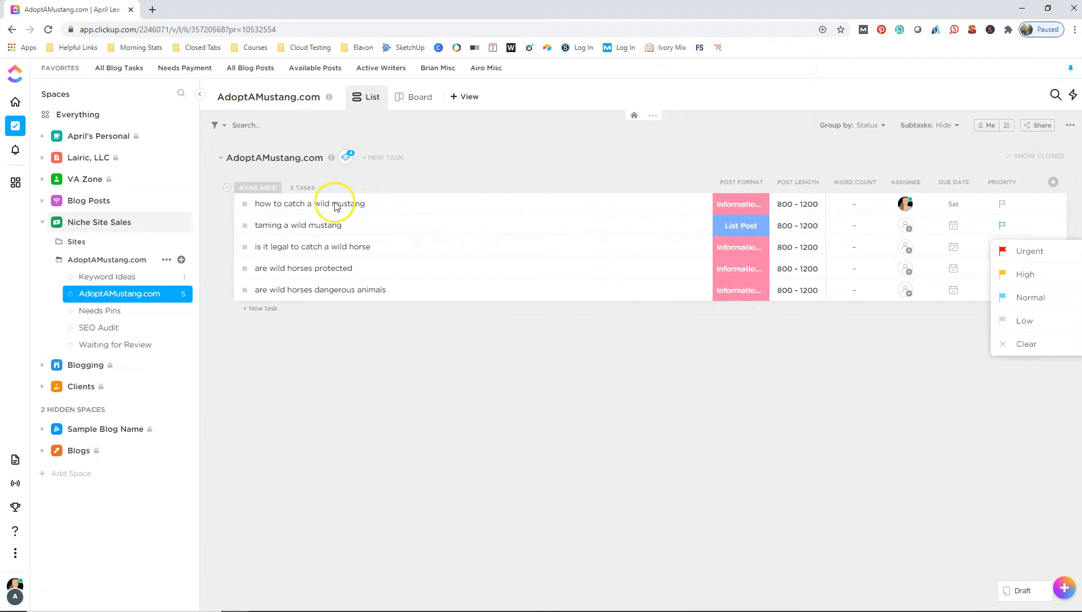
Change the status of the "how to catch a wild mustang" task to In Progress.
click(245, 203)
click(245, 203)
click(287, 266)
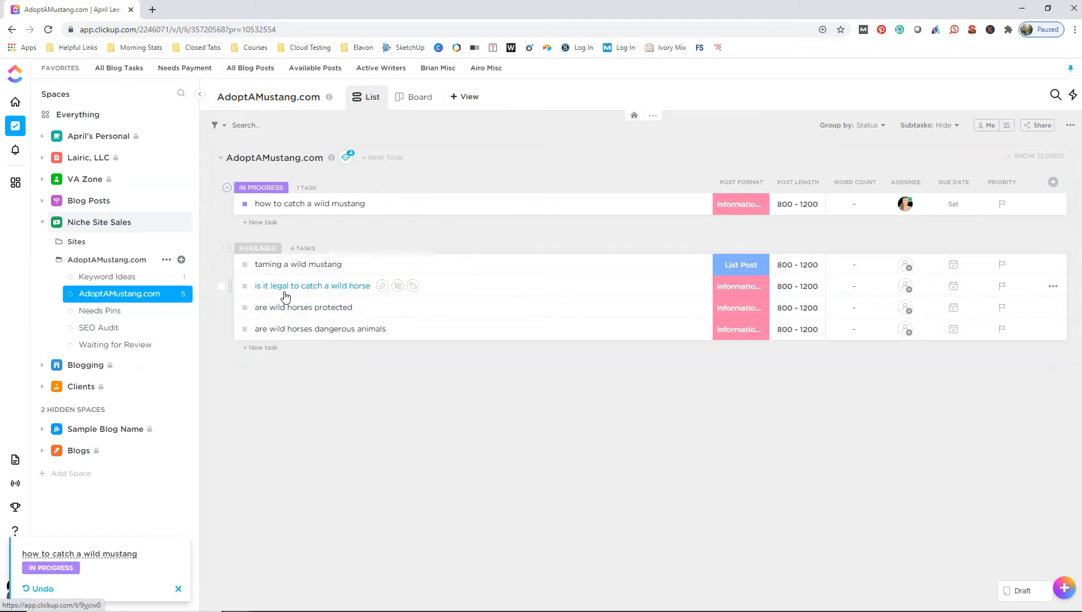
click(279, 329)
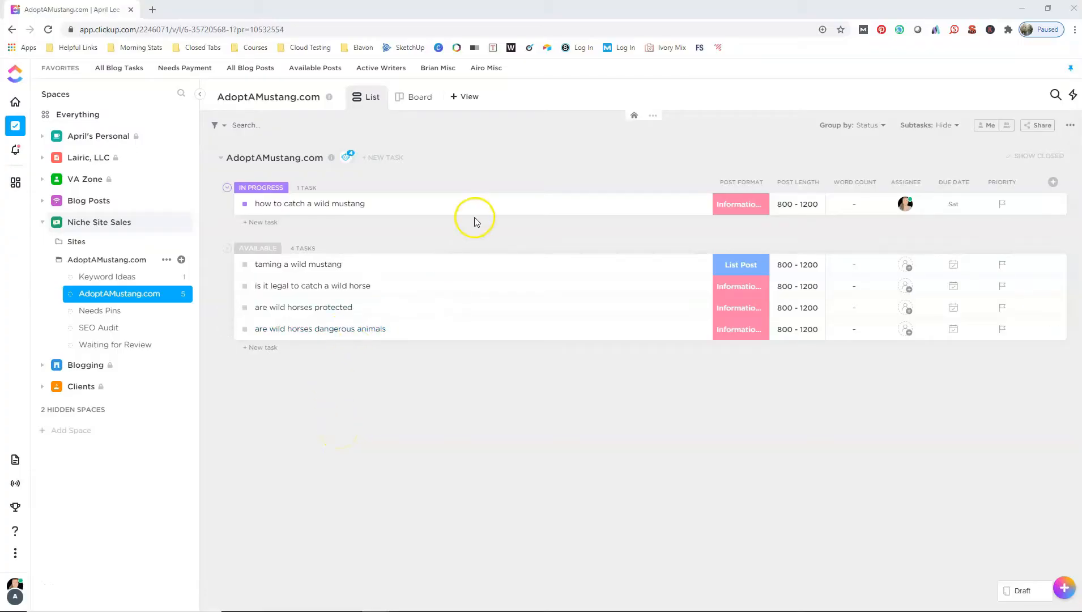
Enter a word count of 1,242 for the "how to catch a wild mustang" task and change its status to Needs Payment.
click(848, 205)
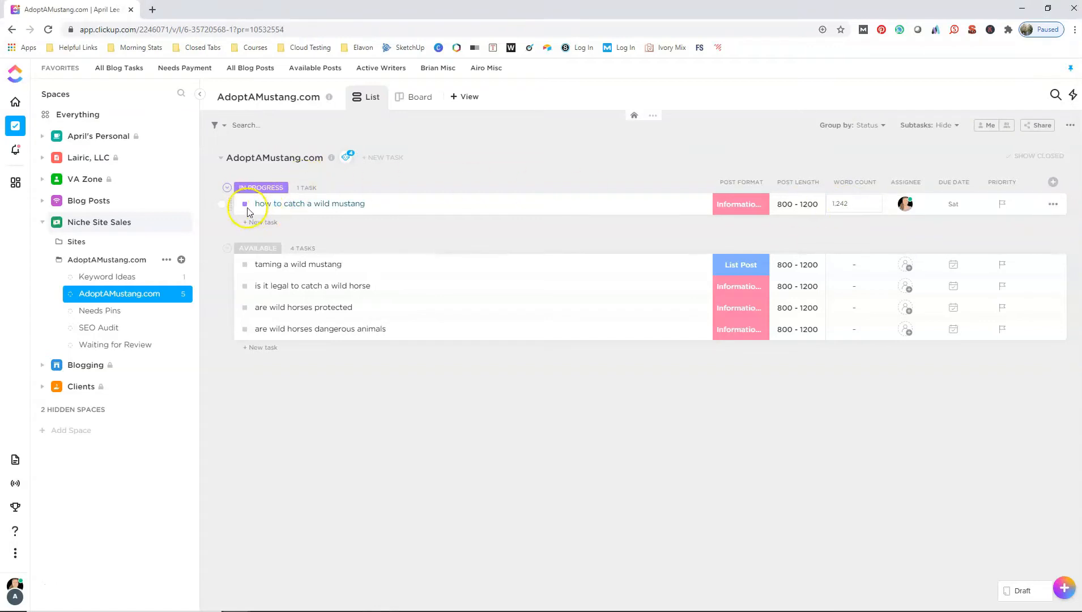
click(278, 205)
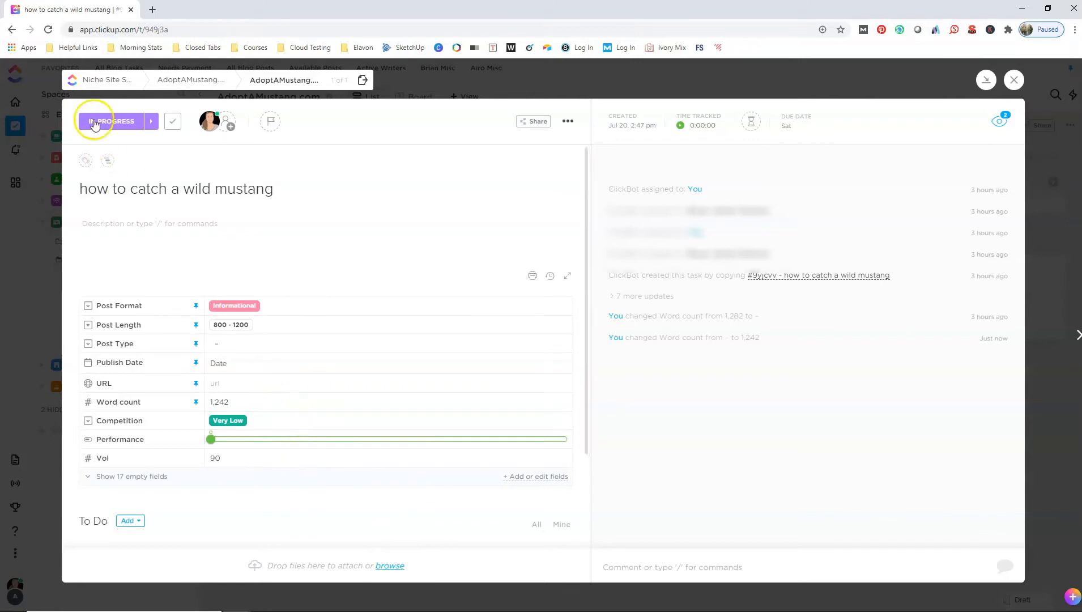
click(112, 125)
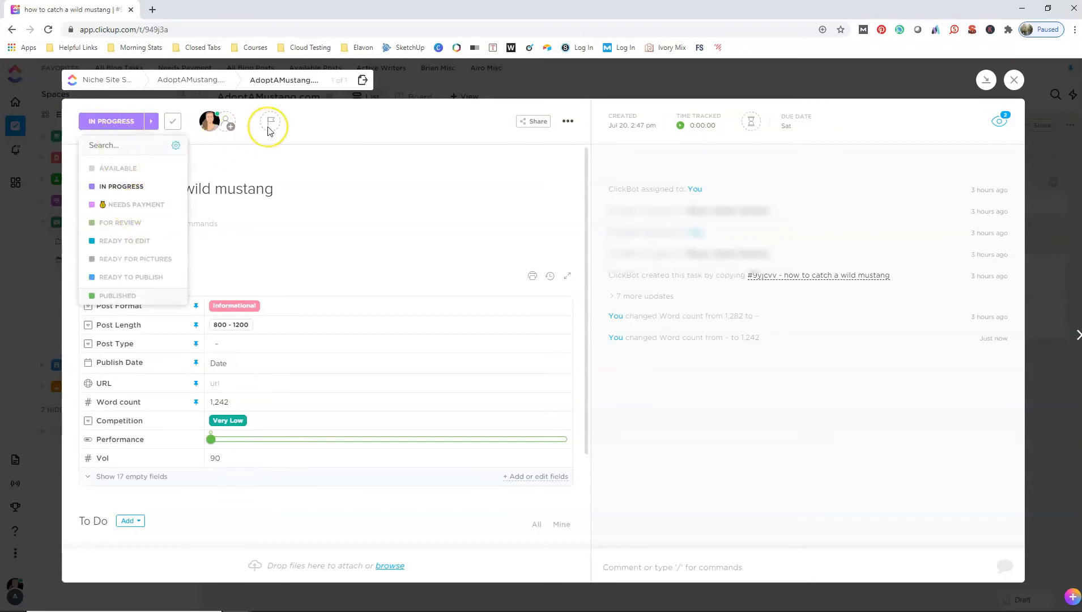
click(212, 128)
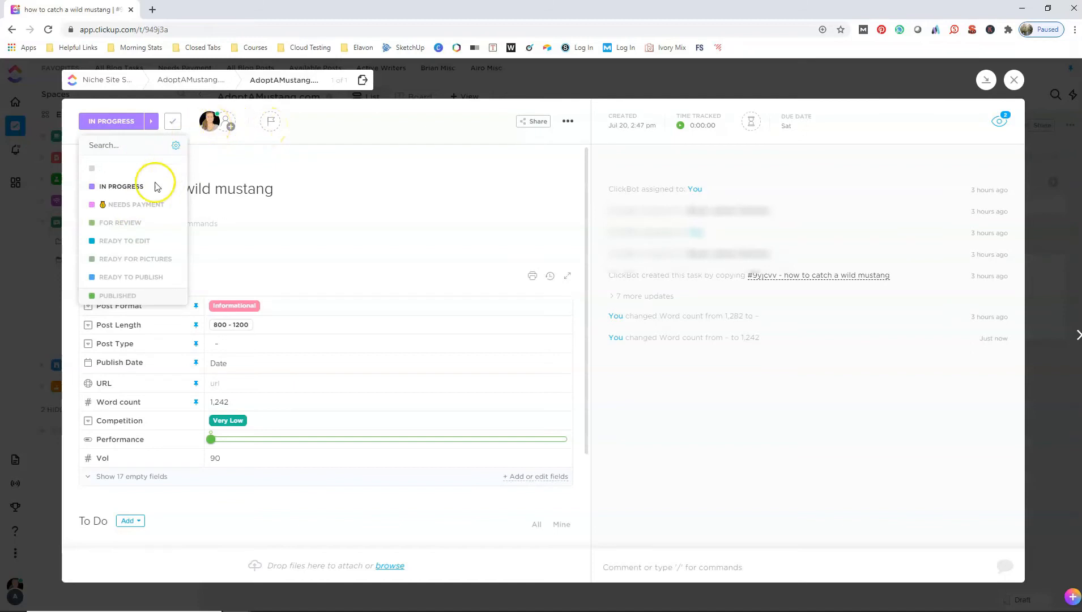
click(140, 205)
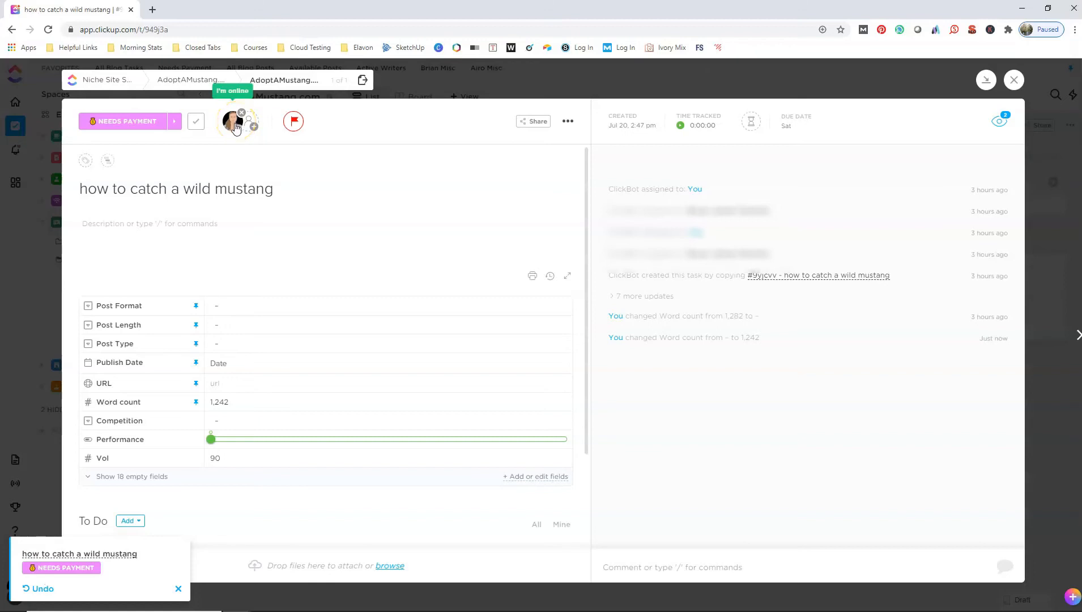
click(295, 122)
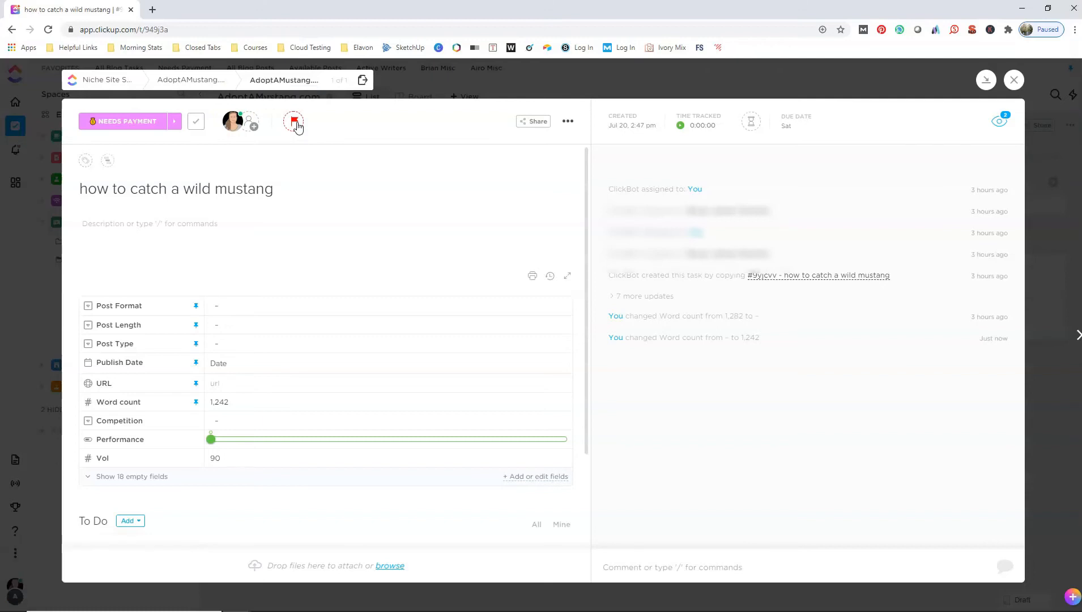
click(1013, 81)
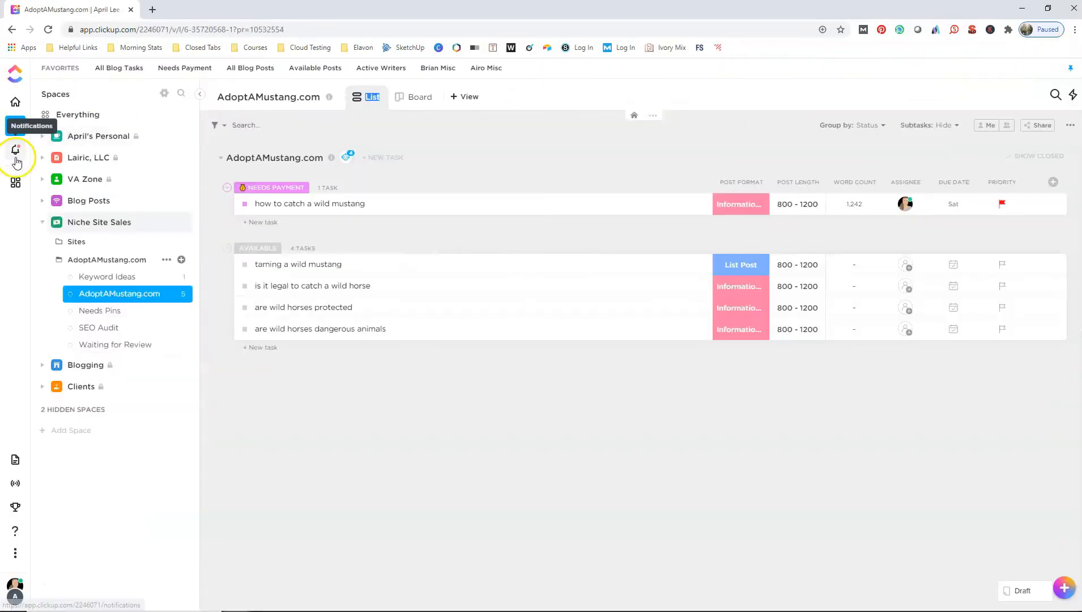
Check the Needs Payment widget on the In Progress dashboard and return to the "how to catch a wild mustang" task.
click(15, 183)
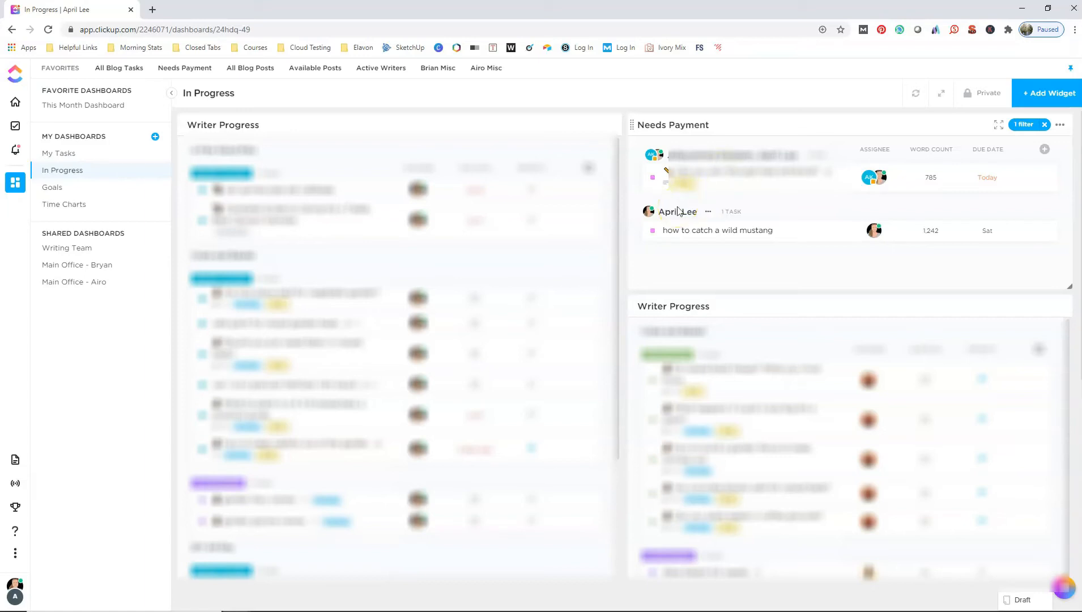
click(16, 127)
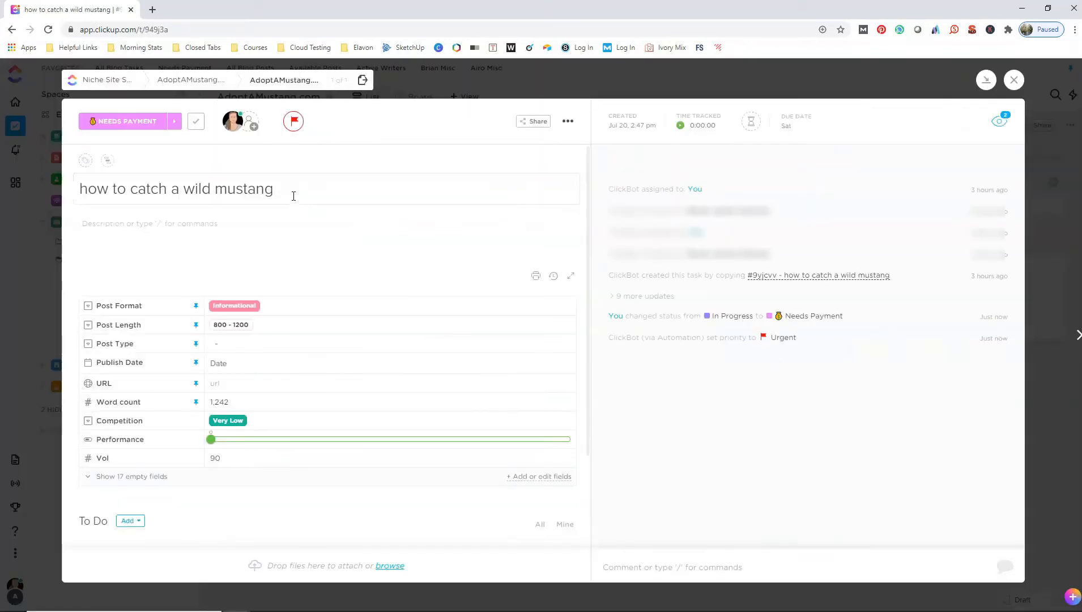
Move the "how to catch a wild mustang" task to the For Review status and on to Ready to Edit.
click(146, 124)
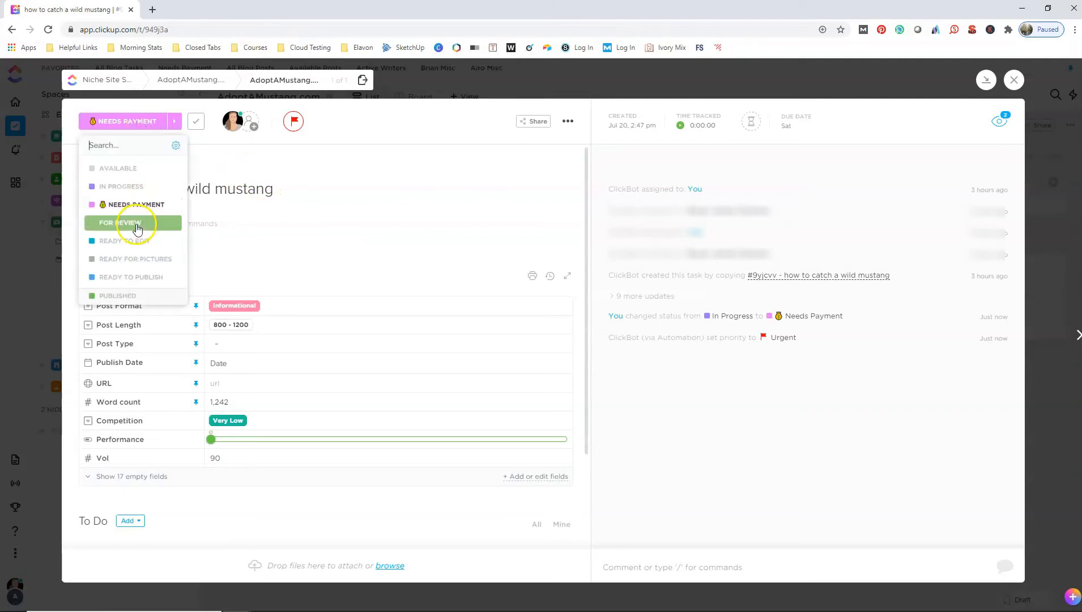
click(137, 224)
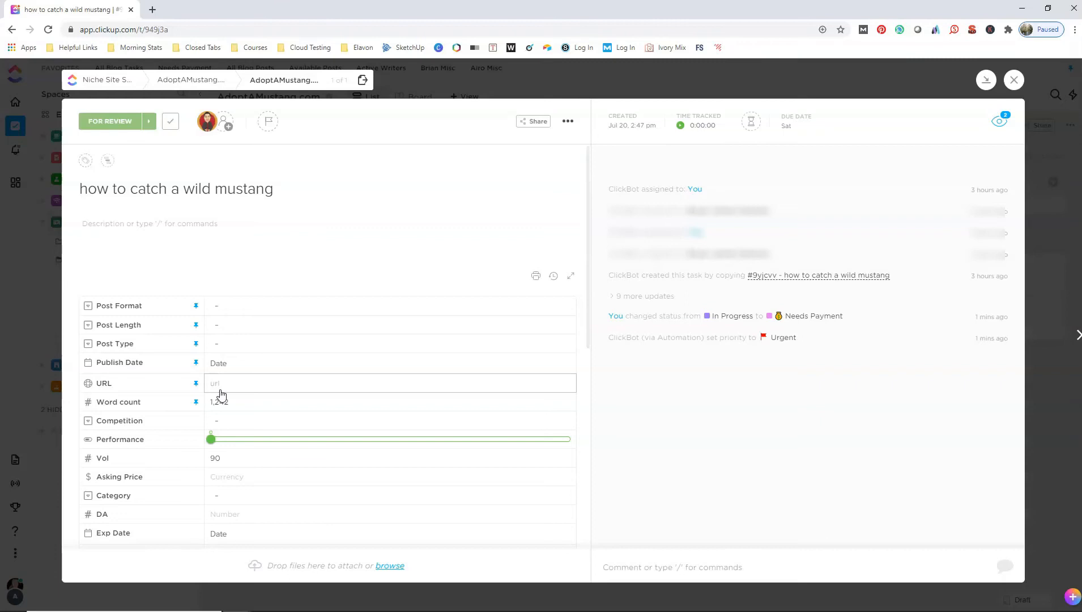
click(112, 120)
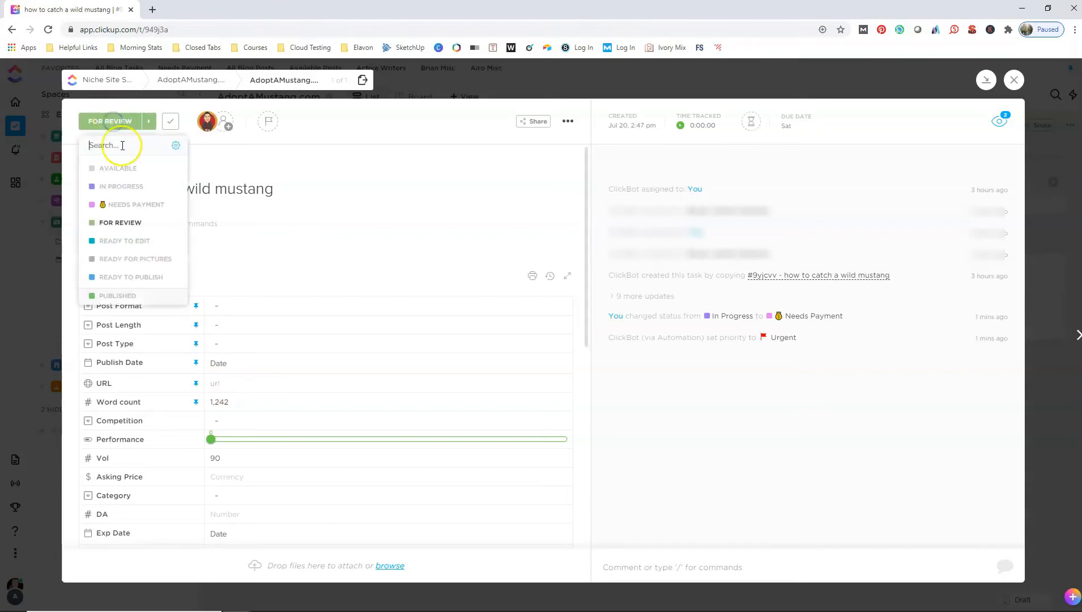
click(125, 241)
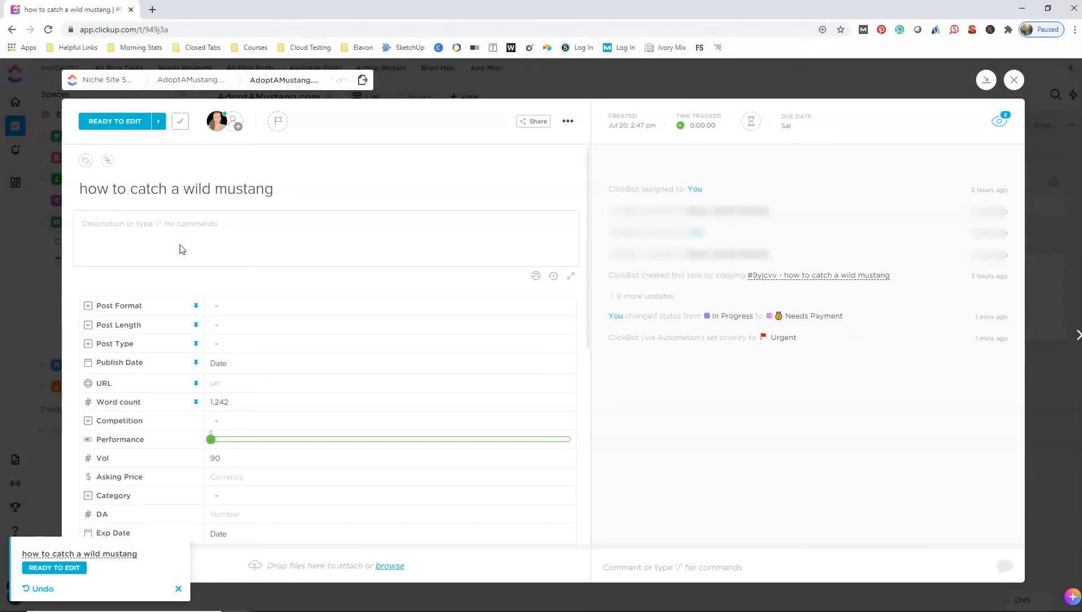
Move the "how to catch a wild mustang" task to the Ready for Pictures status and on to Ready to Publish.
click(217, 130)
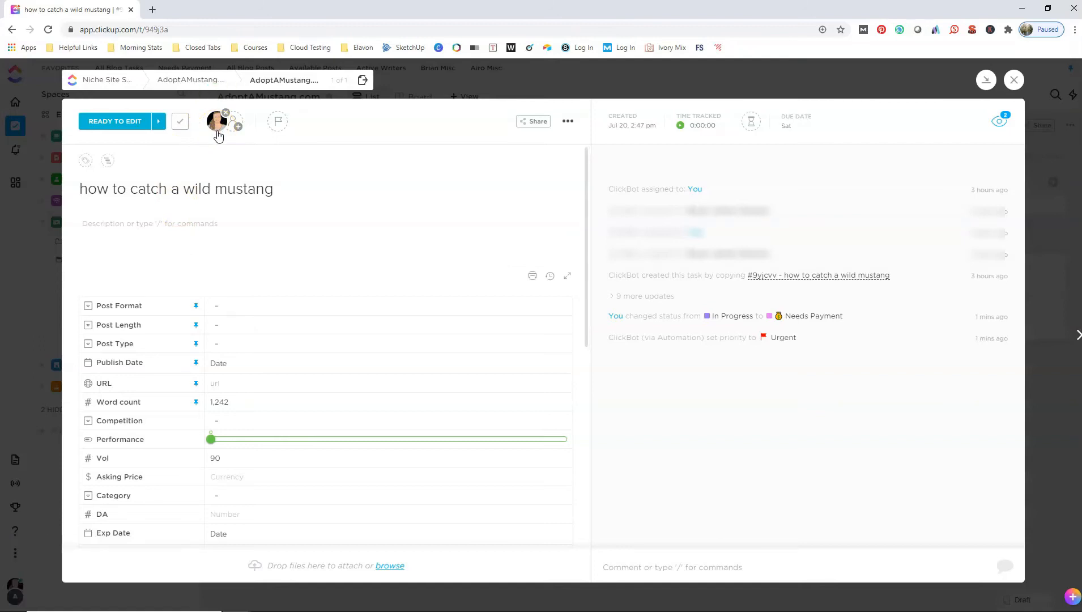
click(113, 121)
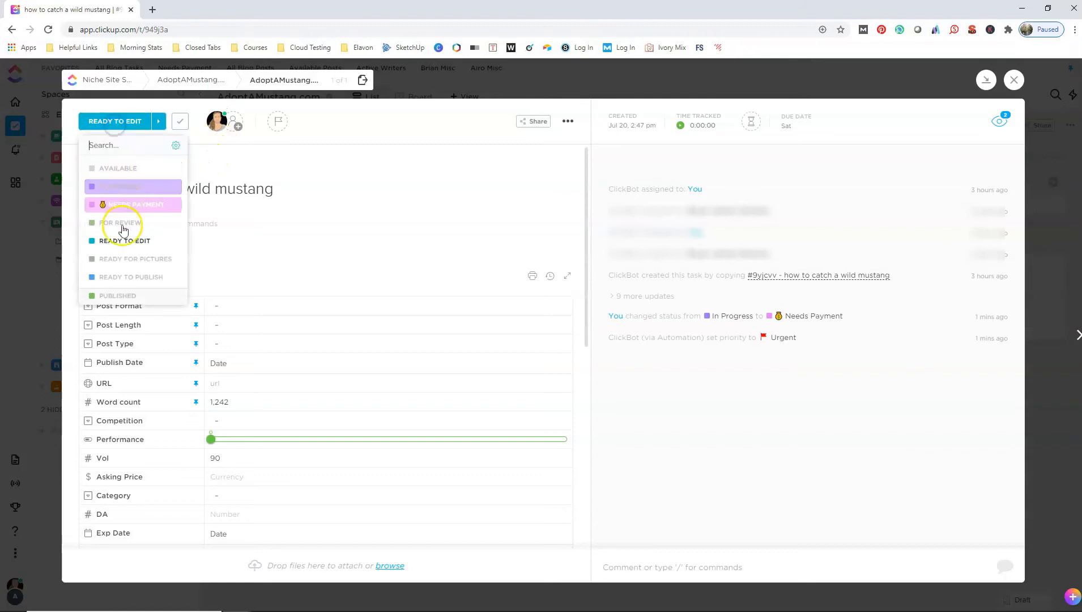
click(122, 260)
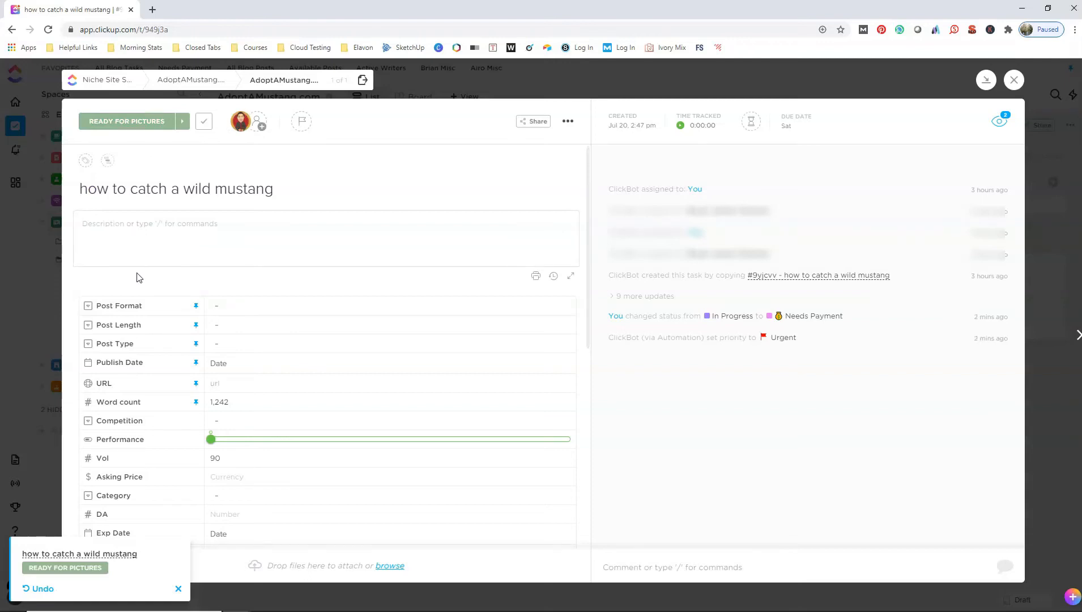
click(135, 123)
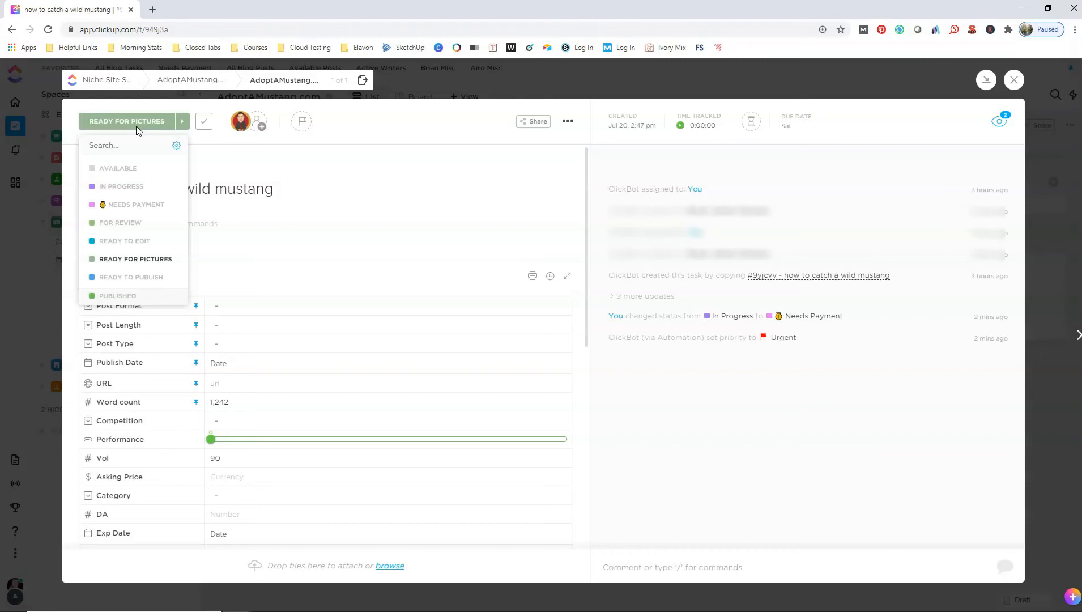
click(154, 277)
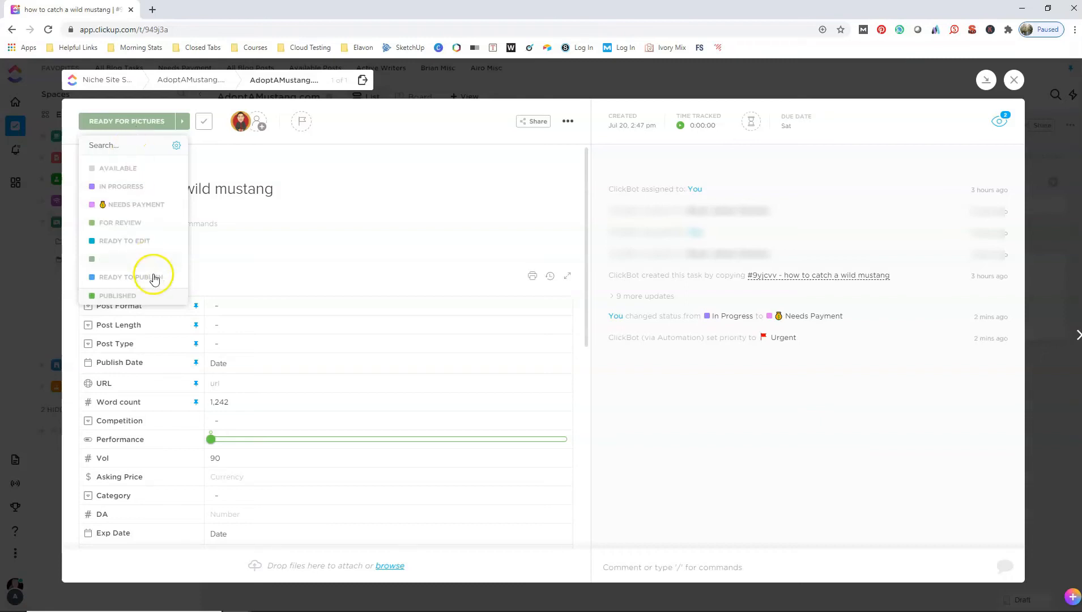
click(153, 279)
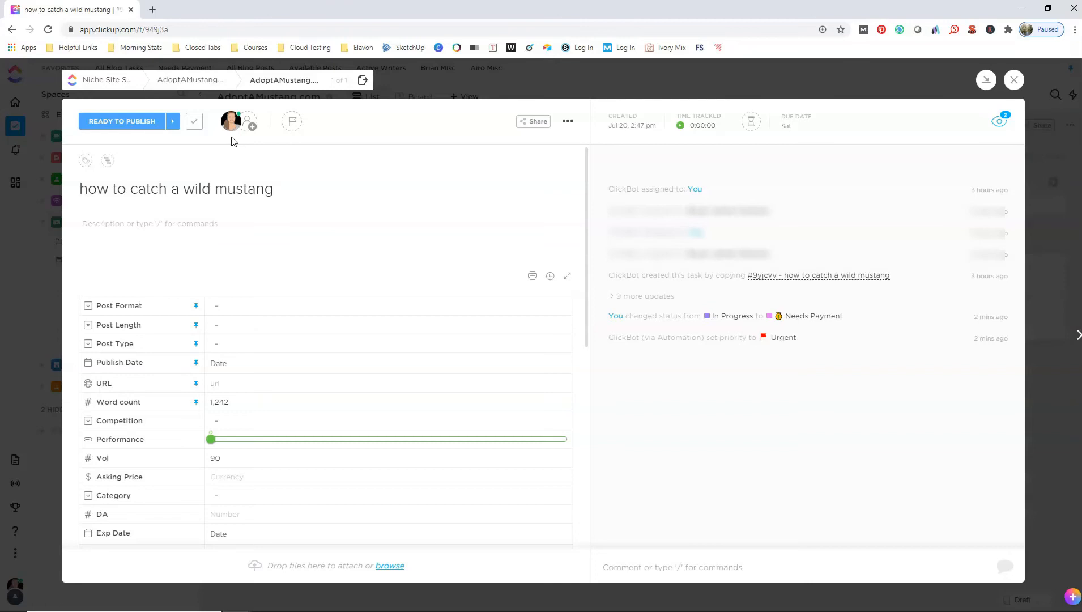
Mark the "how to catch a wild mustang" task as Published, close it, and check the Needs Pins list for its copy.
click(194, 122)
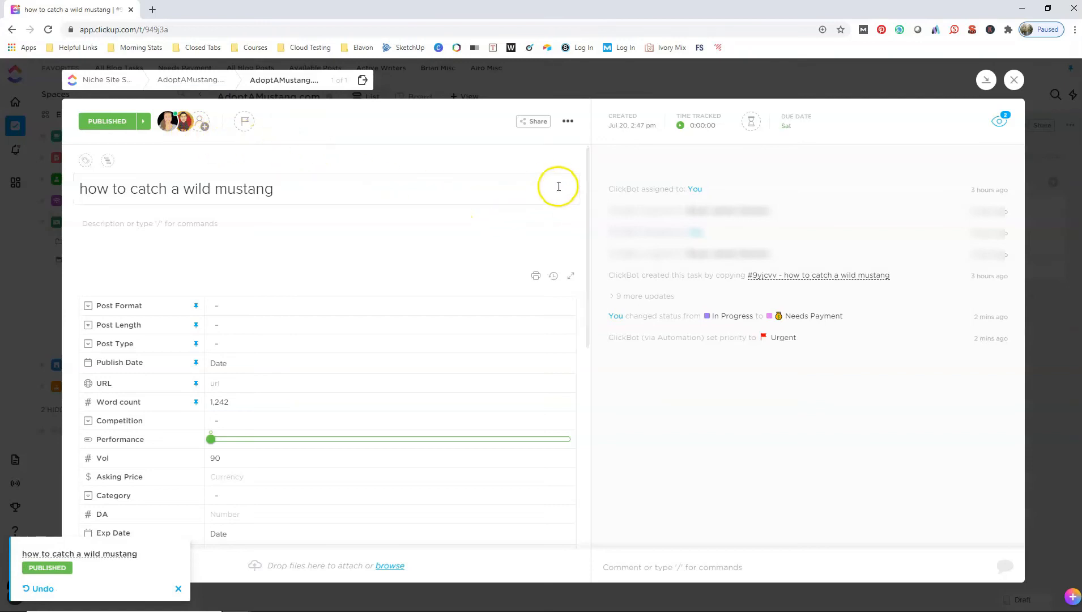
click(1014, 79)
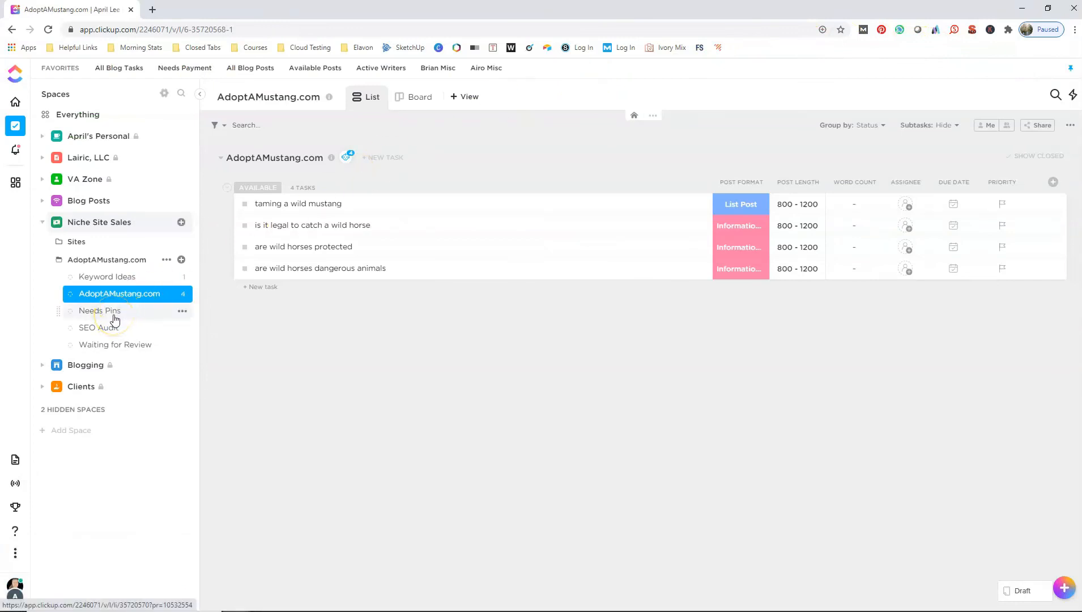
click(100, 310)
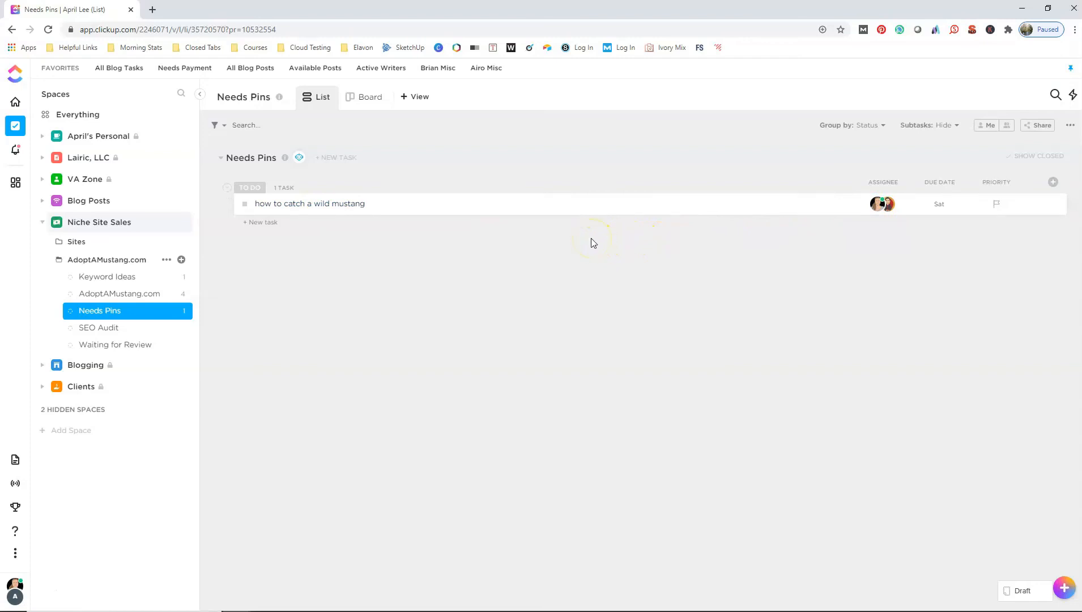
Return to the AdoptAMustang.com list and view its active automations.
click(167, 295)
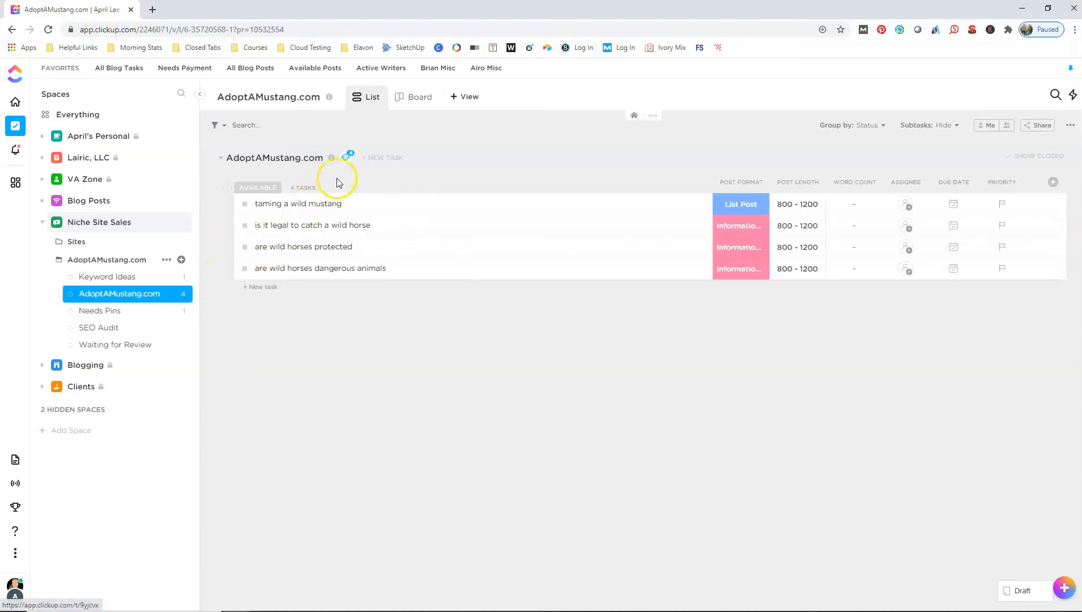
click(345, 157)
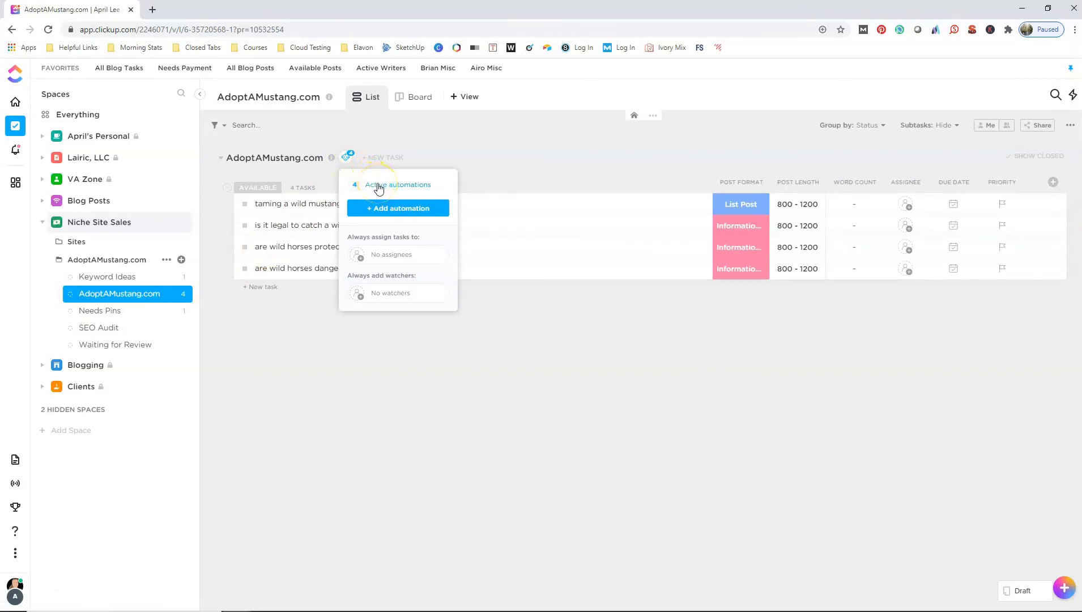
click(378, 186)
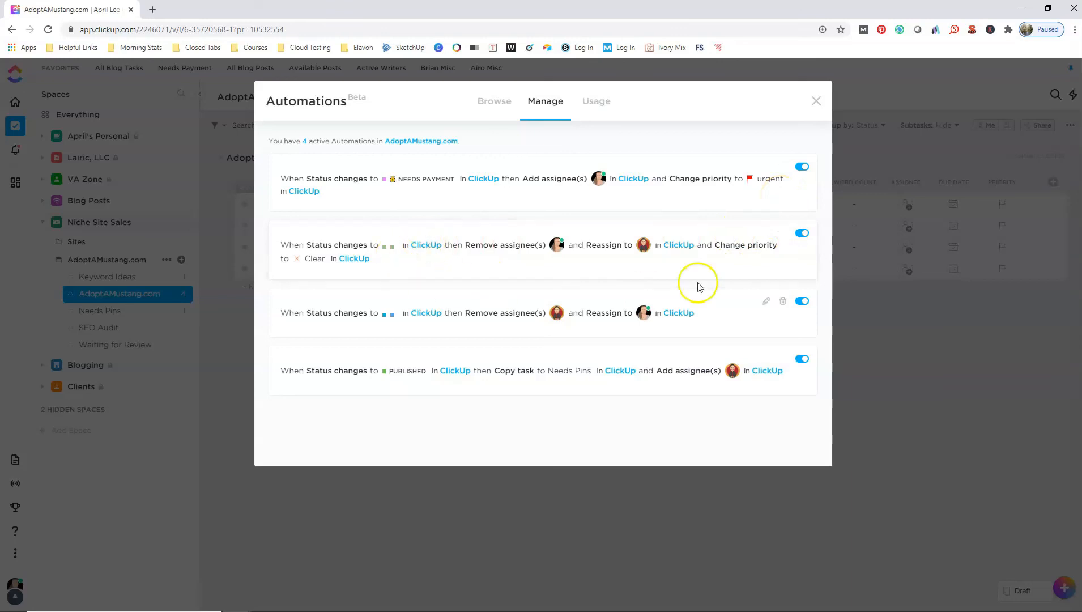
Open the automation that reassigns tasks and clears their priority, review its trigger and actions, and save it as is.
click(767, 235)
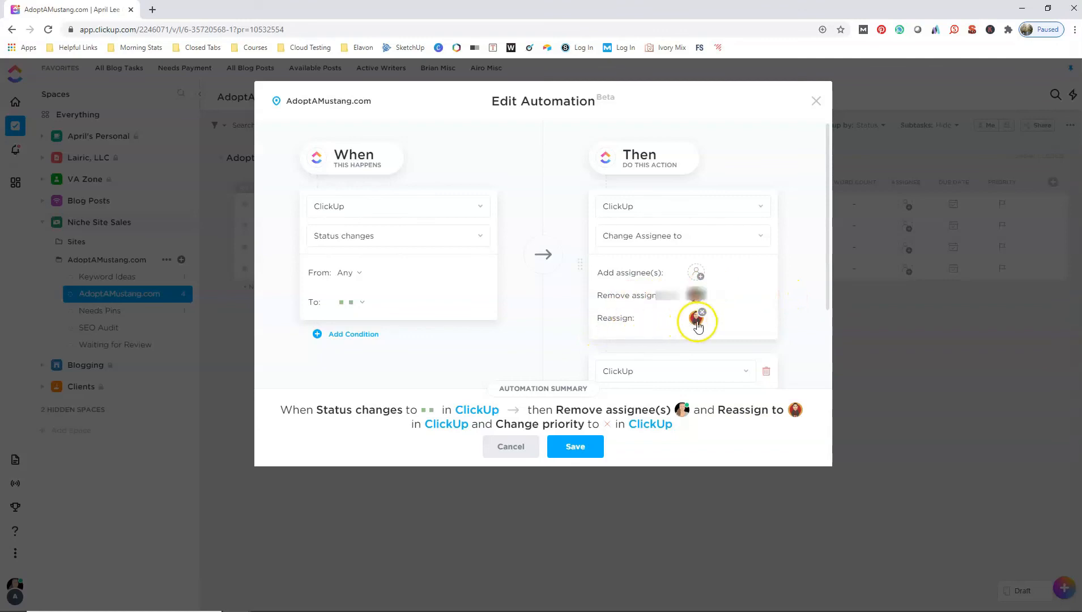
scroll(608, 309, down, 1)
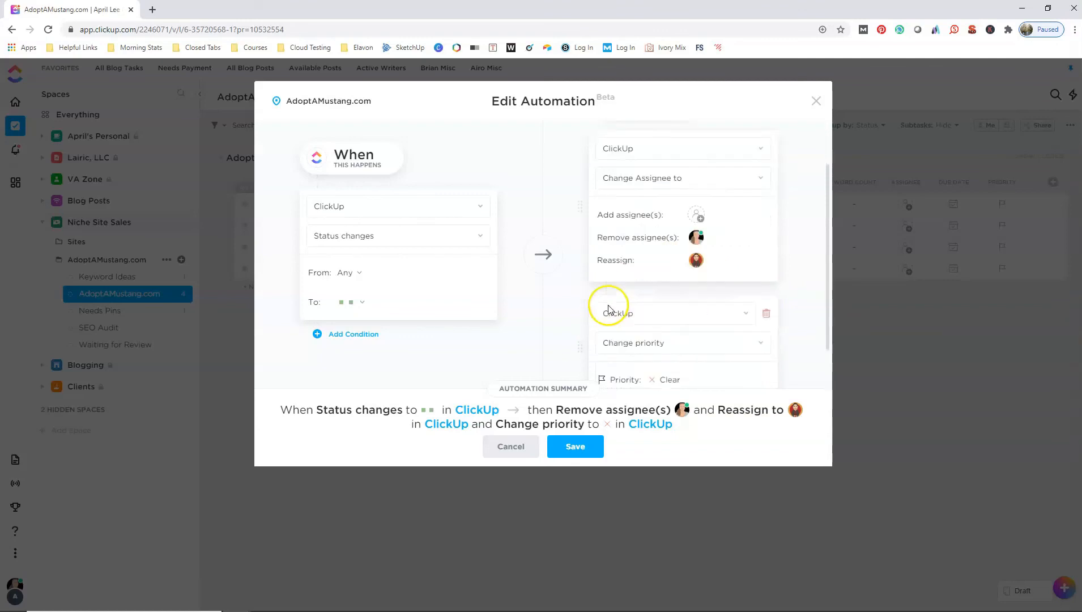
scroll(609, 309, down, 1)
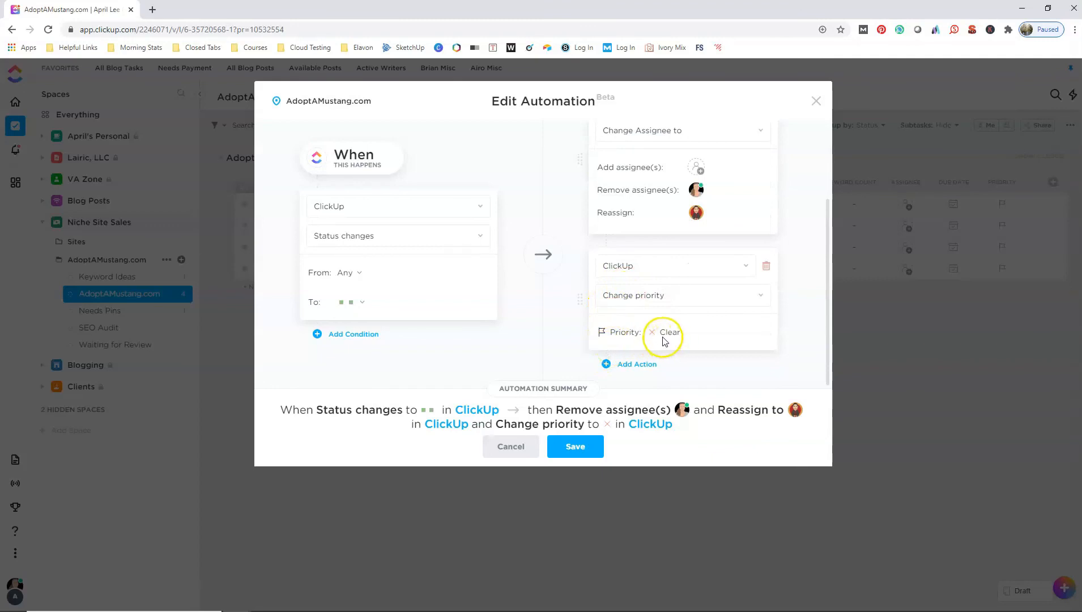
click(576, 447)
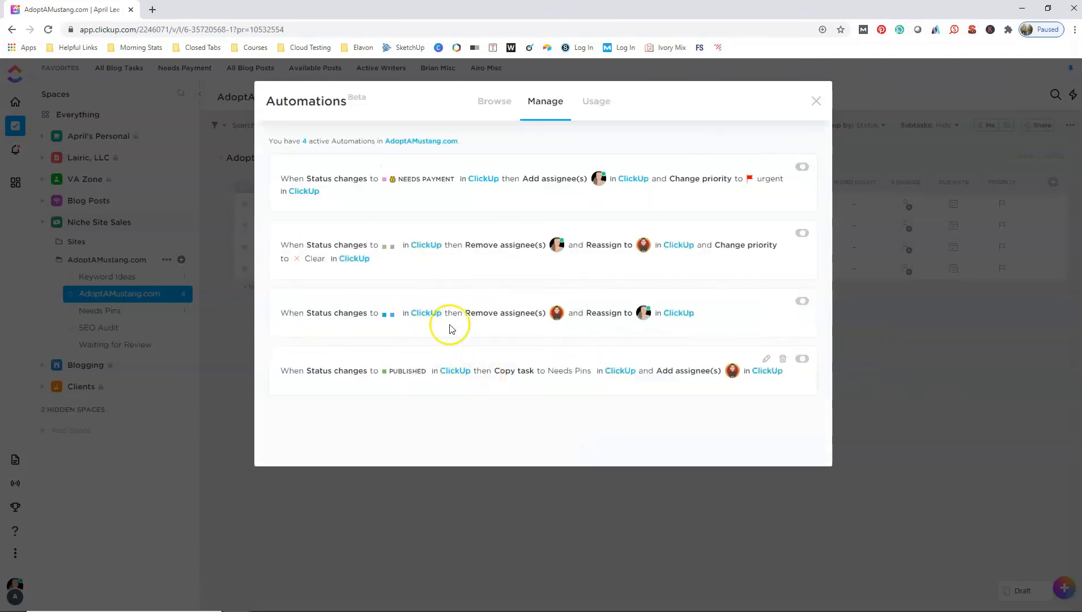